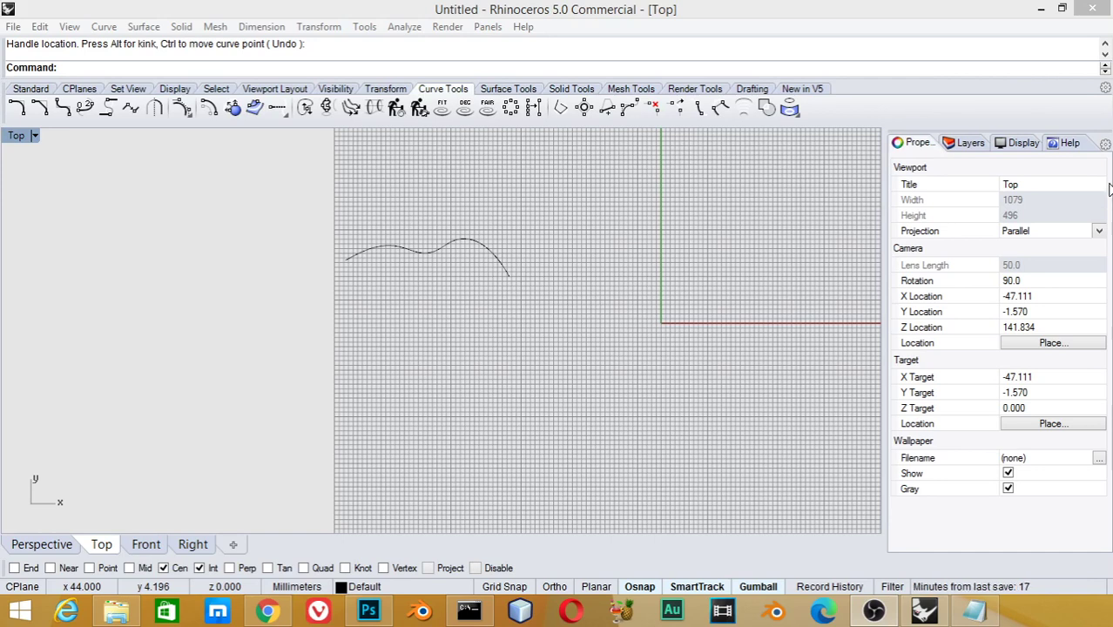
Offset the wavy curve by a distance of 10, placing the copy above it.
{"action": "left_click", "coordinate": [502, 267]}
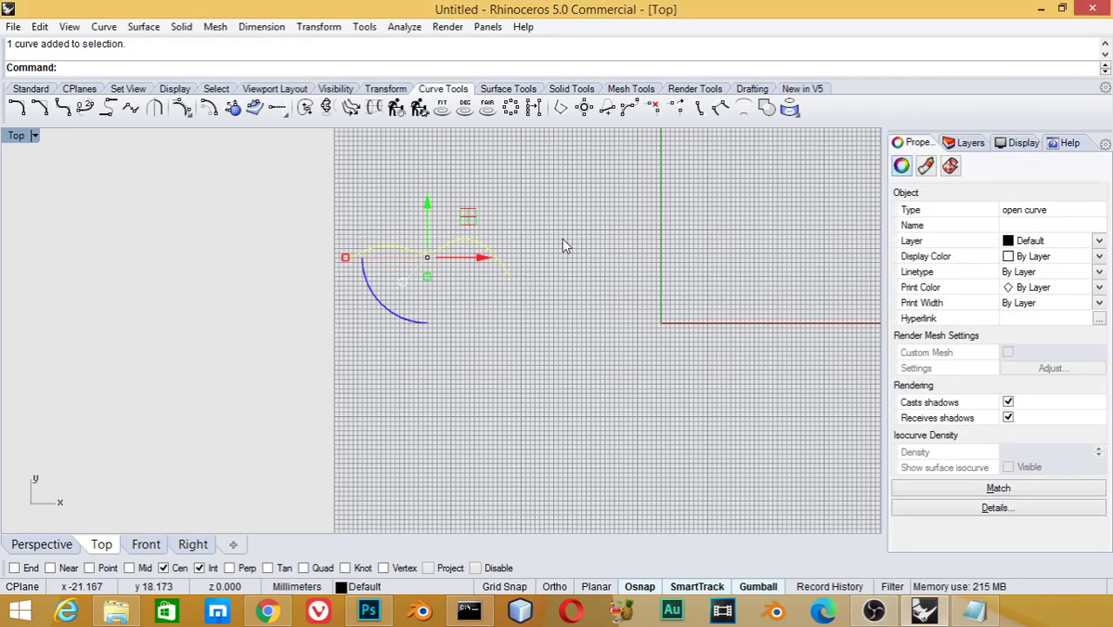
{"action": "left_click", "coordinate": [209, 118]}
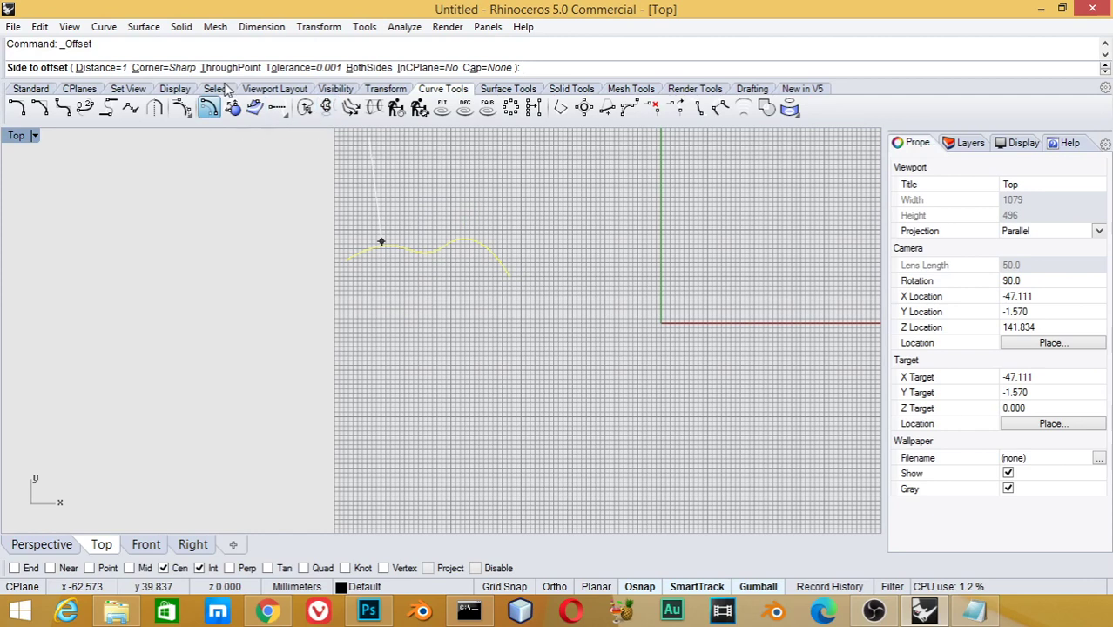
{"action": "left_click", "coordinate": [109, 68]}
{"action": "type", "text": "10"}
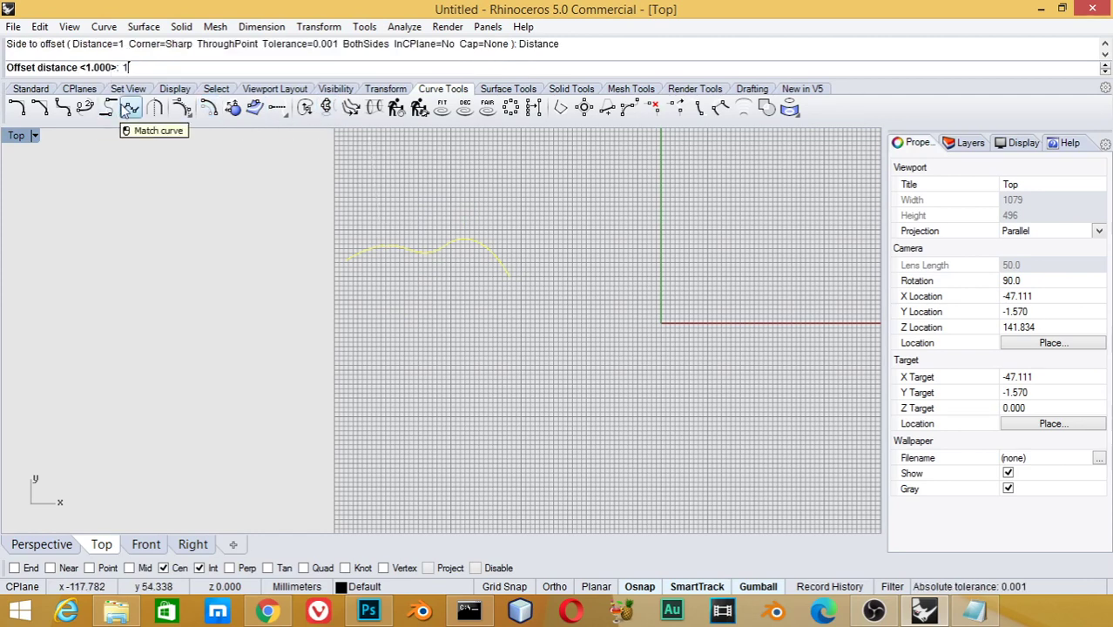
{"action": "key", "text": "Return"}
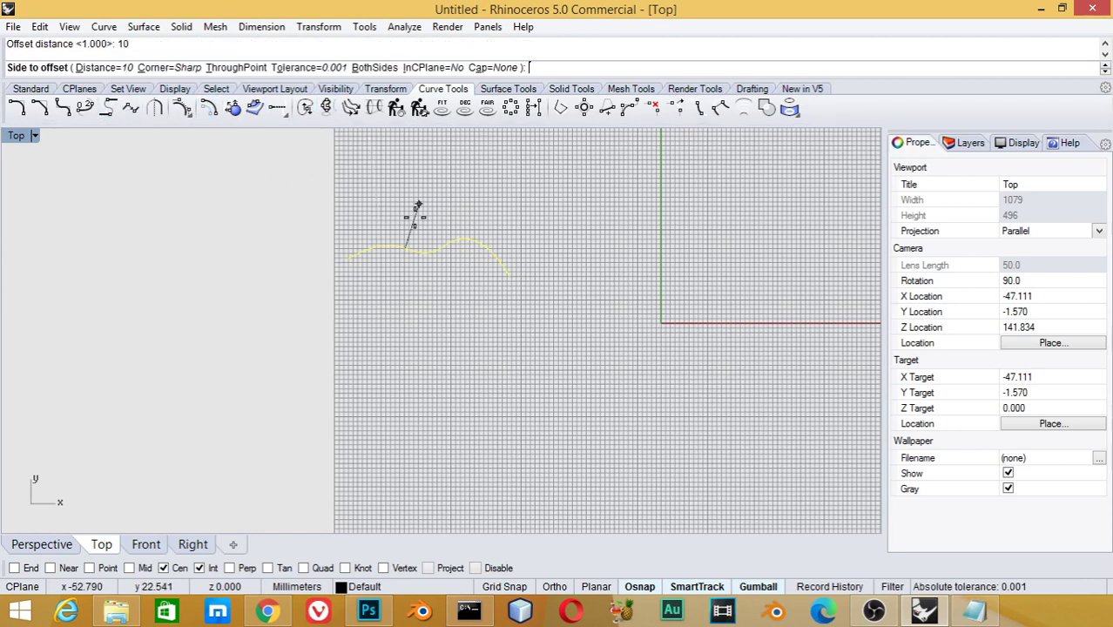
{"action": "left_click", "coordinate": [419, 218]}
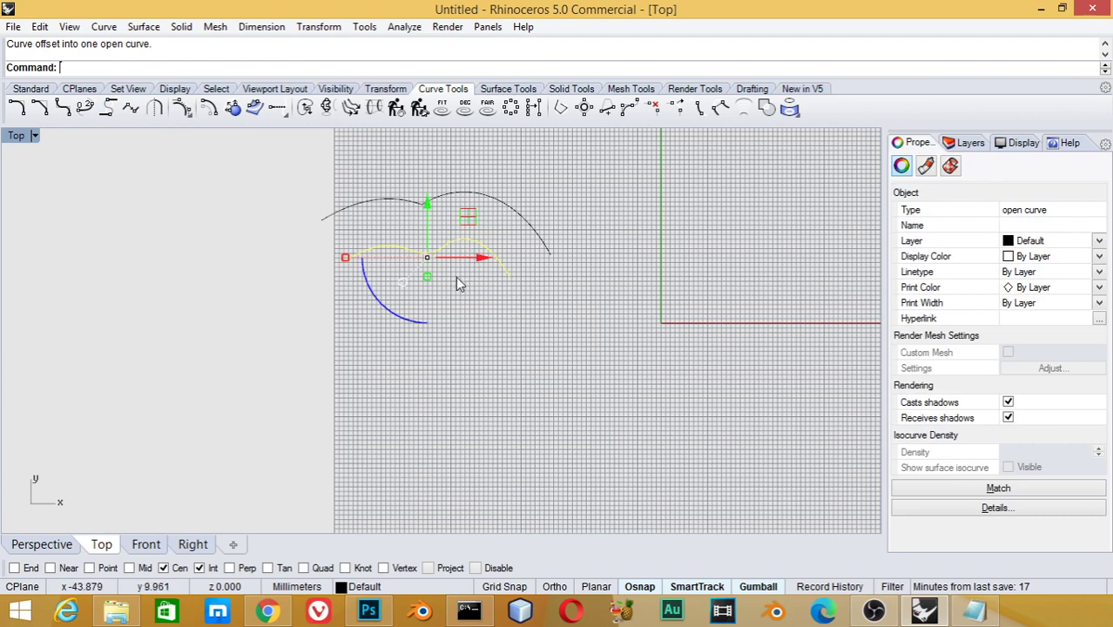
Offset the wavy curve again by 2, placing the copy below it.
{"action": "key", "text": "Return"}
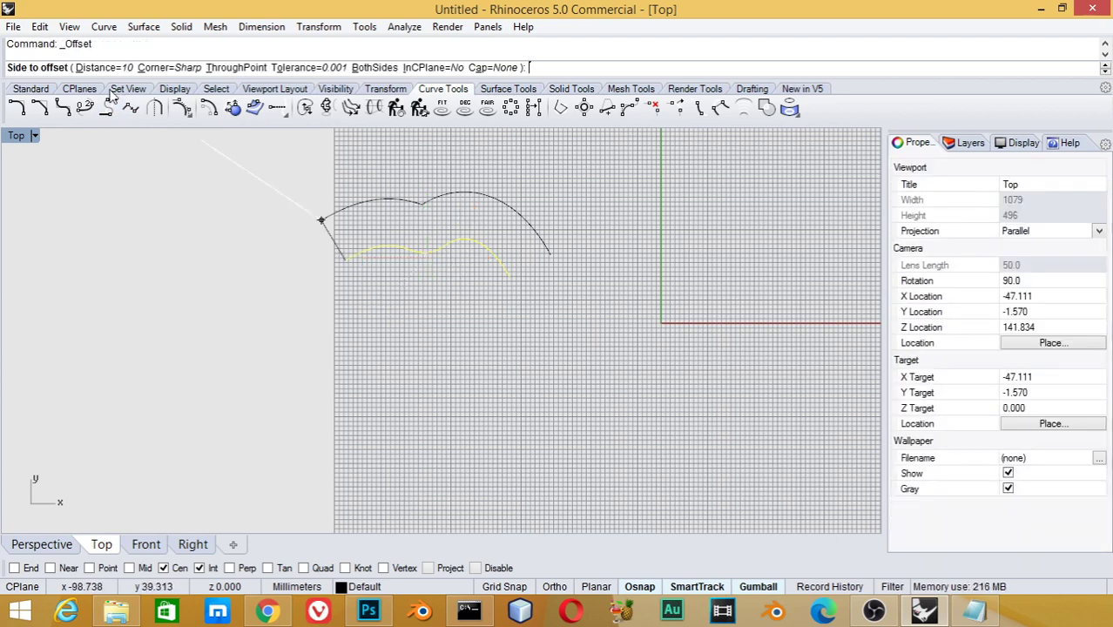
{"action": "left_click", "coordinate": [109, 68]}
{"action": "key", "text": "Return"}
{"action": "left_click", "coordinate": [444, 266]}
{"action": "scroll", "coordinate": [470, 260], "scroll_direction": "up", "scroll_amount": 2}
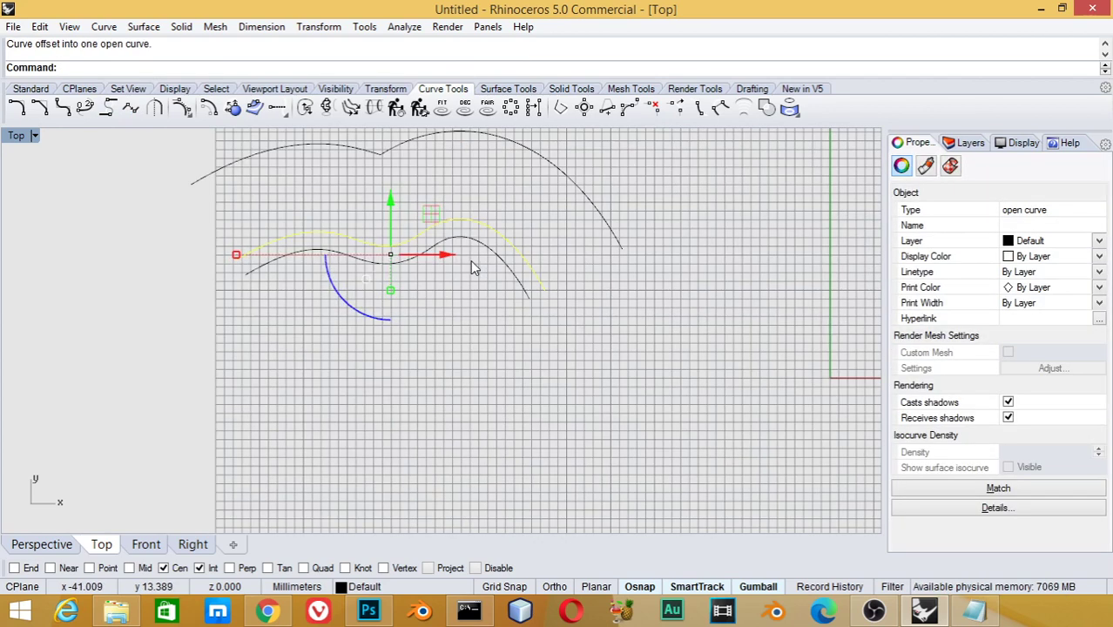
{"action": "right_click_drag", "start_coordinate": [645, 298], "coordinate": [348, 327]}
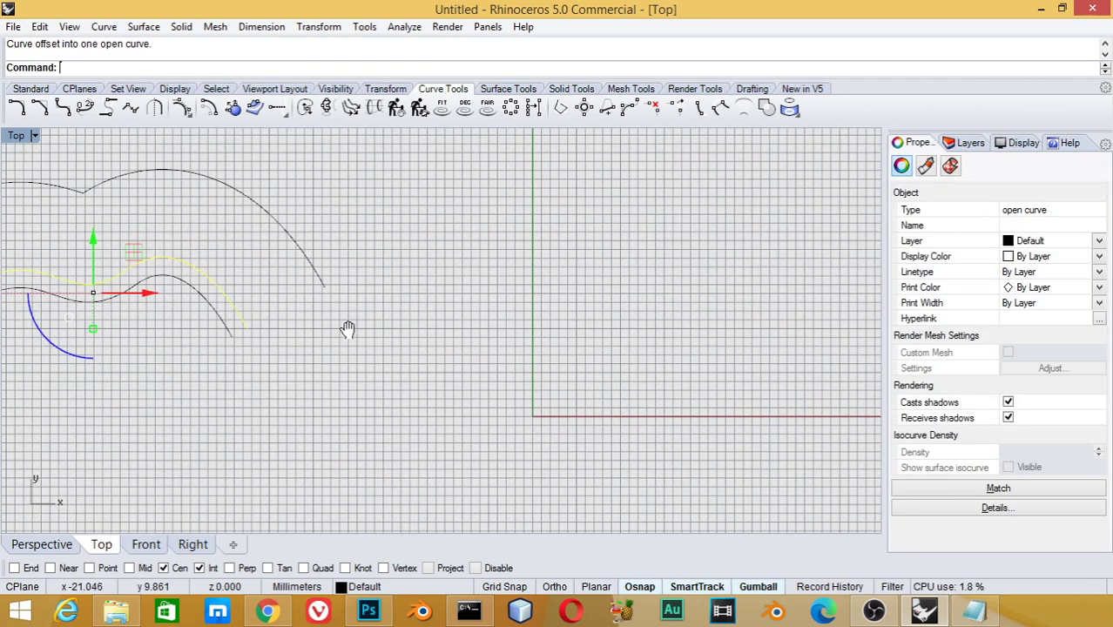
{"action": "key", "text": "Escape"}
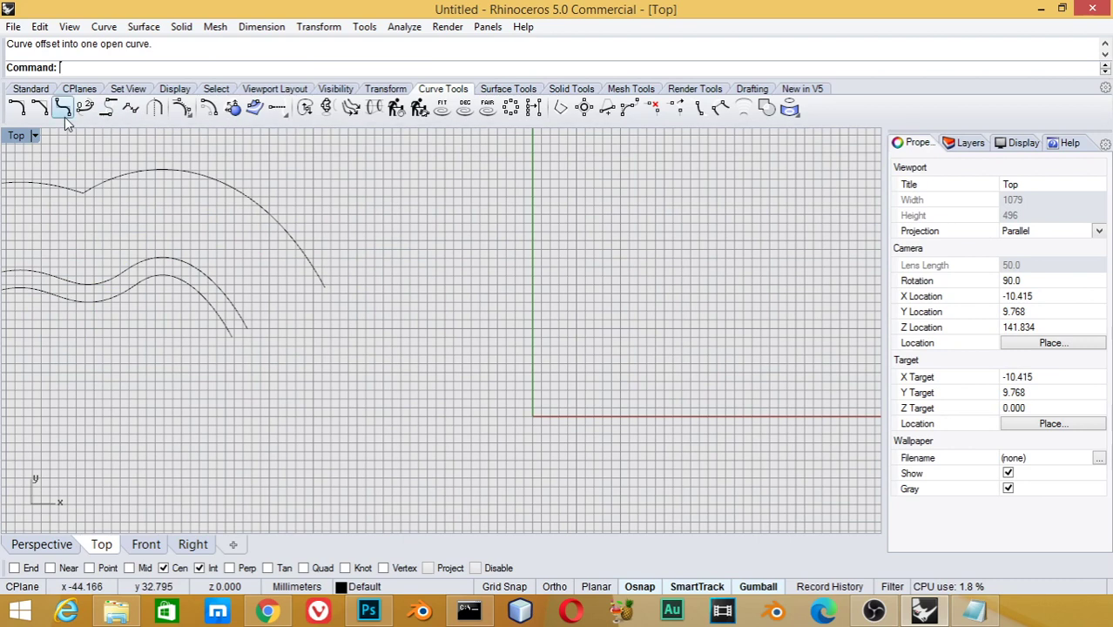
Sketch a freehand wavy curve to the right of the origin.
{"action": "left_click", "coordinate": [96, 29]}
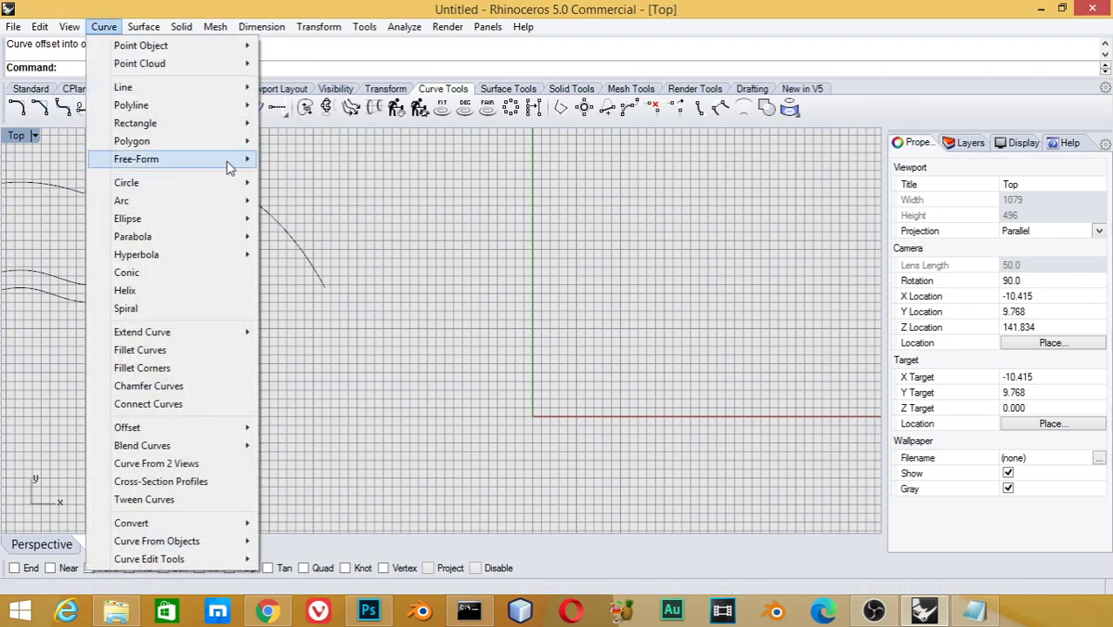
{"action": "left_click", "coordinate": [335, 212]}
{"action": "left_click_drag", "start_coordinate": [509, 329], "coordinate": [728, 290]}
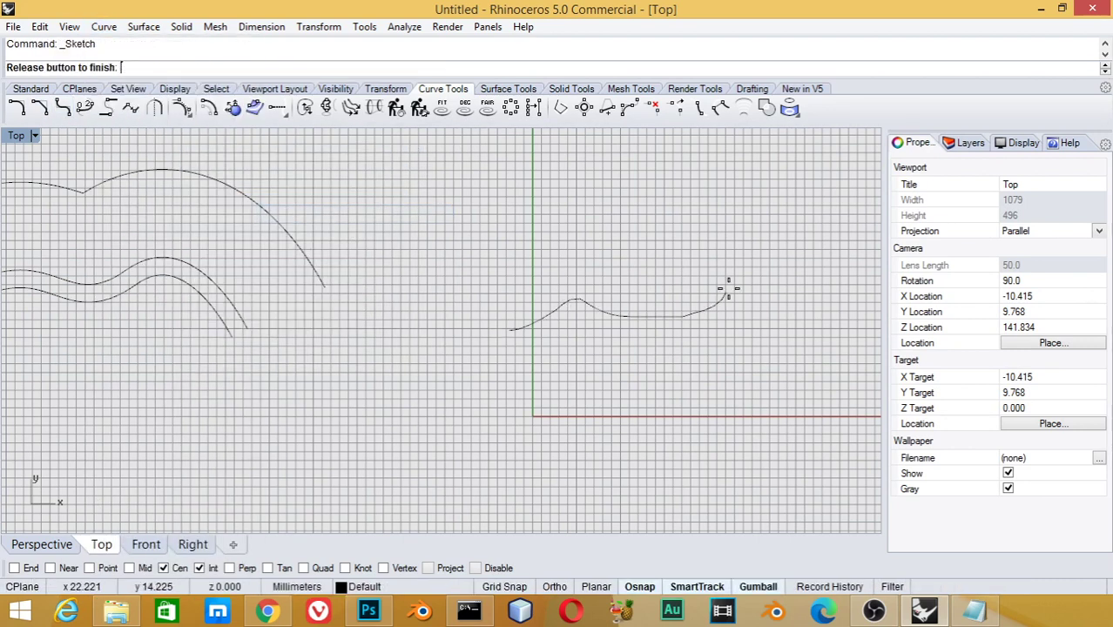
{"action": "key", "text": "Return"}
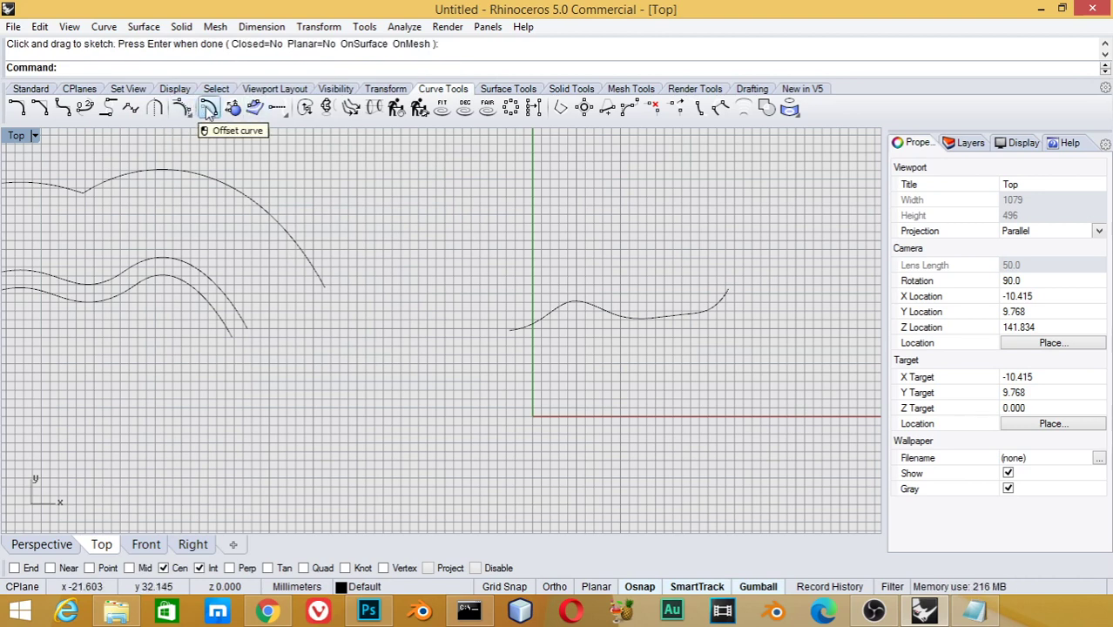
Offset the sketched curve 2 units to both sides, giving three parallel curves.
{"action": "left_click", "coordinate": [207, 109]}
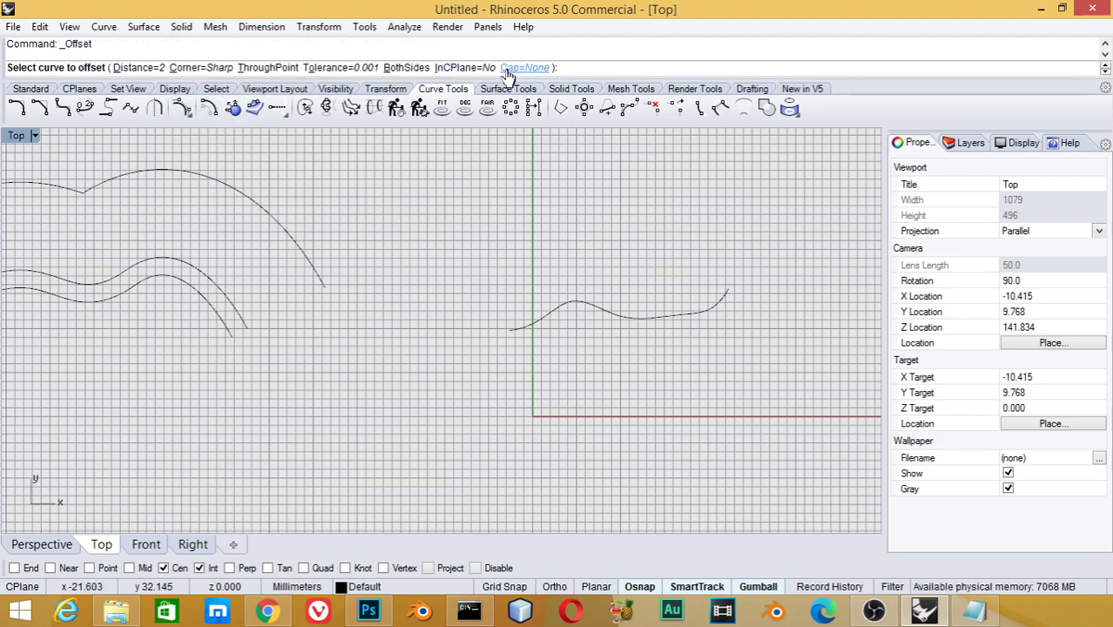
{"action": "left_click", "coordinate": [409, 68]}
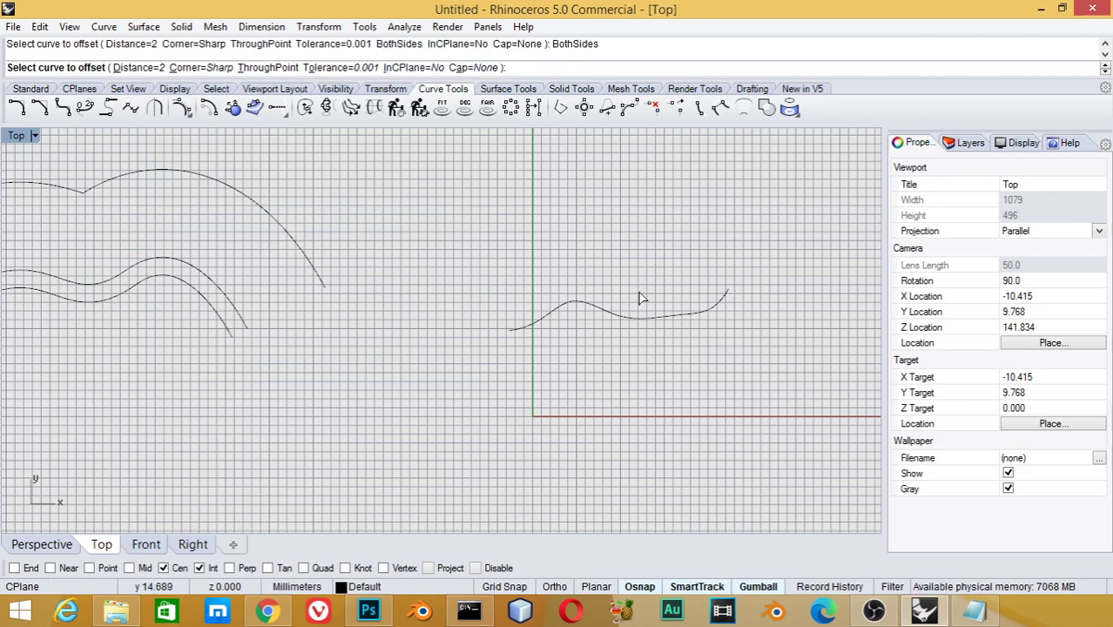
{"action": "left_click", "coordinate": [660, 322]}
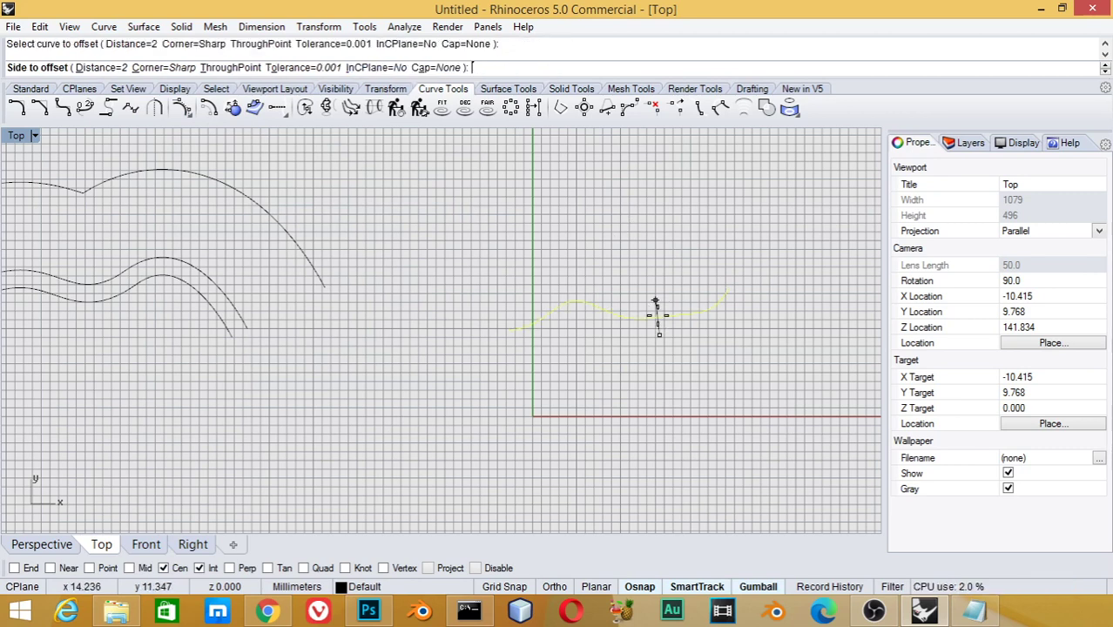
{"action": "left_click", "coordinate": [654, 296]}
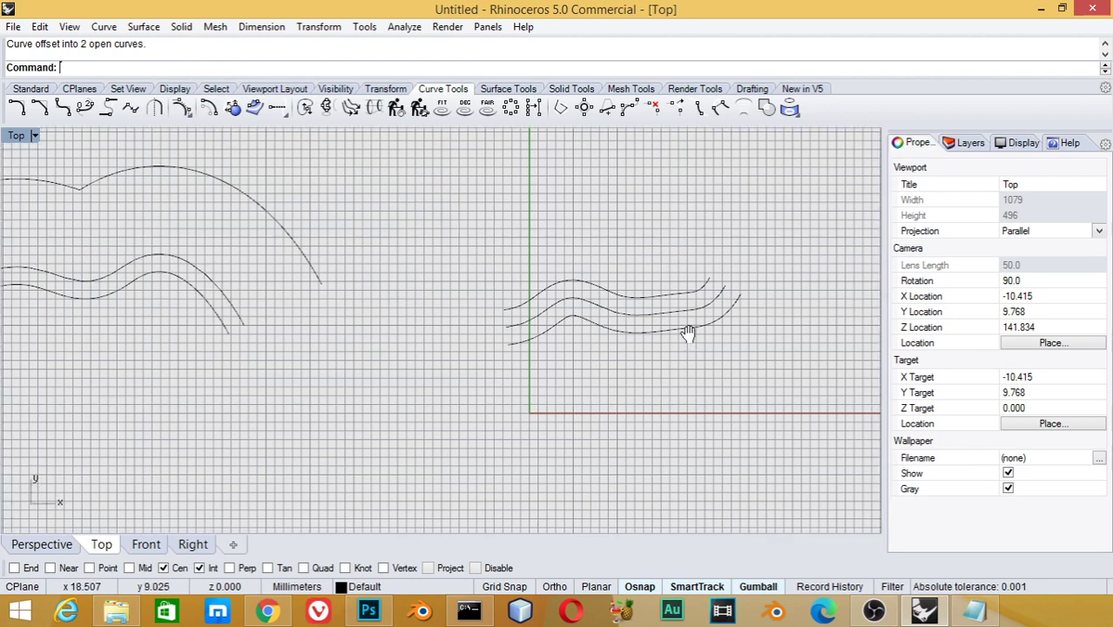
{"action": "mouse_move", "coordinate": [736, 322]}
{"action": "right_mouse_down"}
{"action": "mouse_move", "coordinate": [663, 312]}
{"action": "mouse_move", "coordinate": [221, 339]}
{"action": "right_mouse_up"}
Draw a short horizontal straight line.
{"action": "type", "text": "line"}
{"action": "key", "text": "Return"}
{"action": "left_click", "coordinate": [391, 316]}
{"action": "left_click", "coordinate": [628, 323]}
{"action": "key", "text": "Return"}
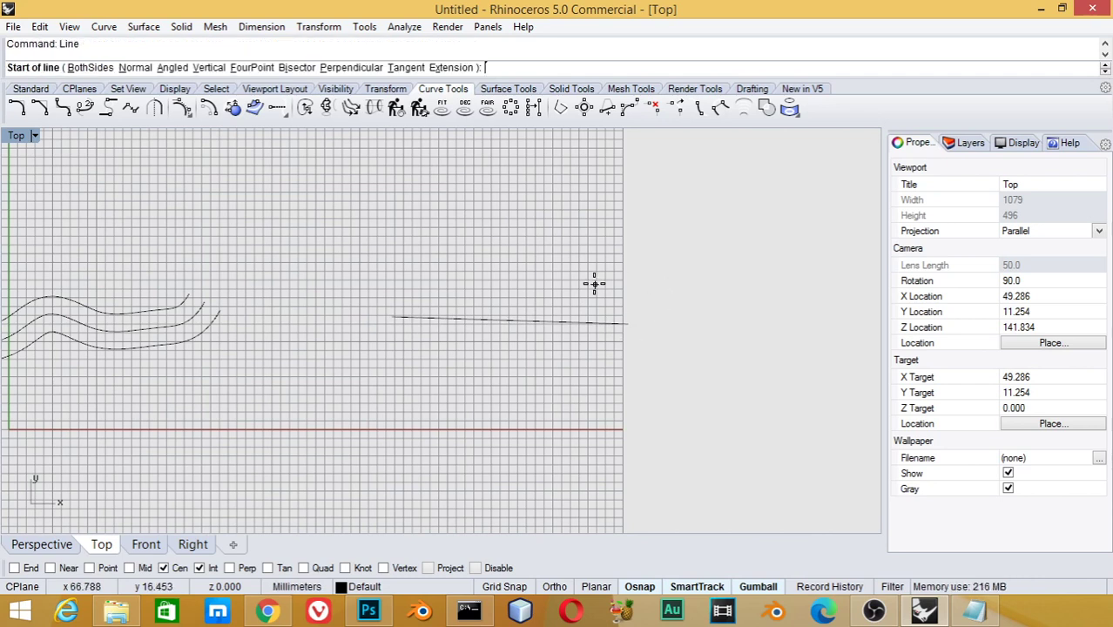
{"action": "key", "text": "Escape"}
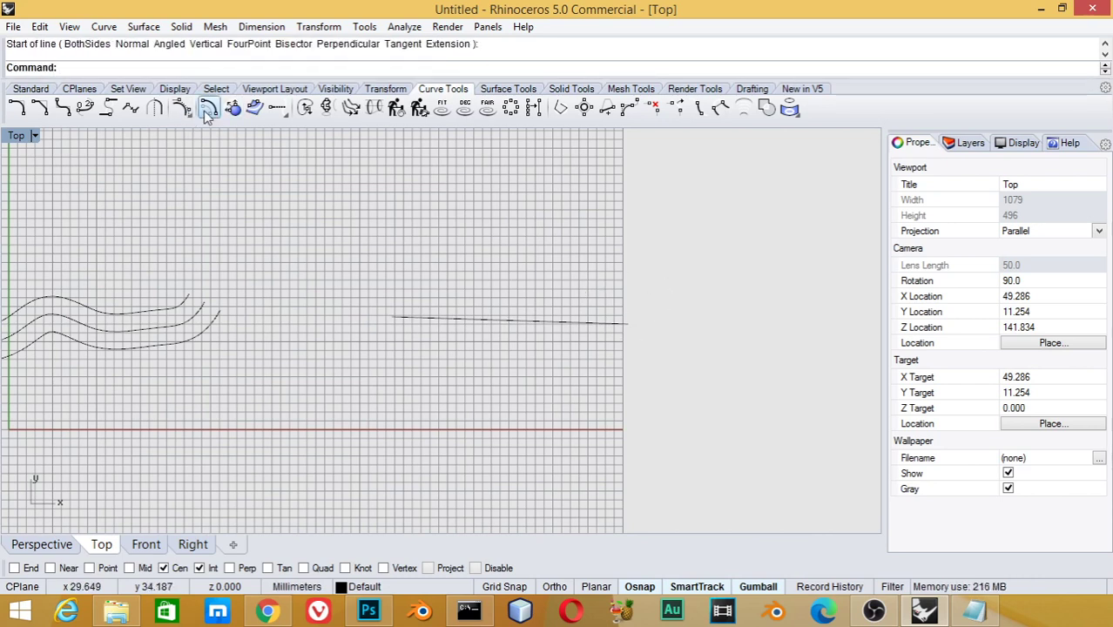
Offset the line with round caps into a closed, round-ended slot outline.
{"action": "left_click", "coordinate": [209, 108]}
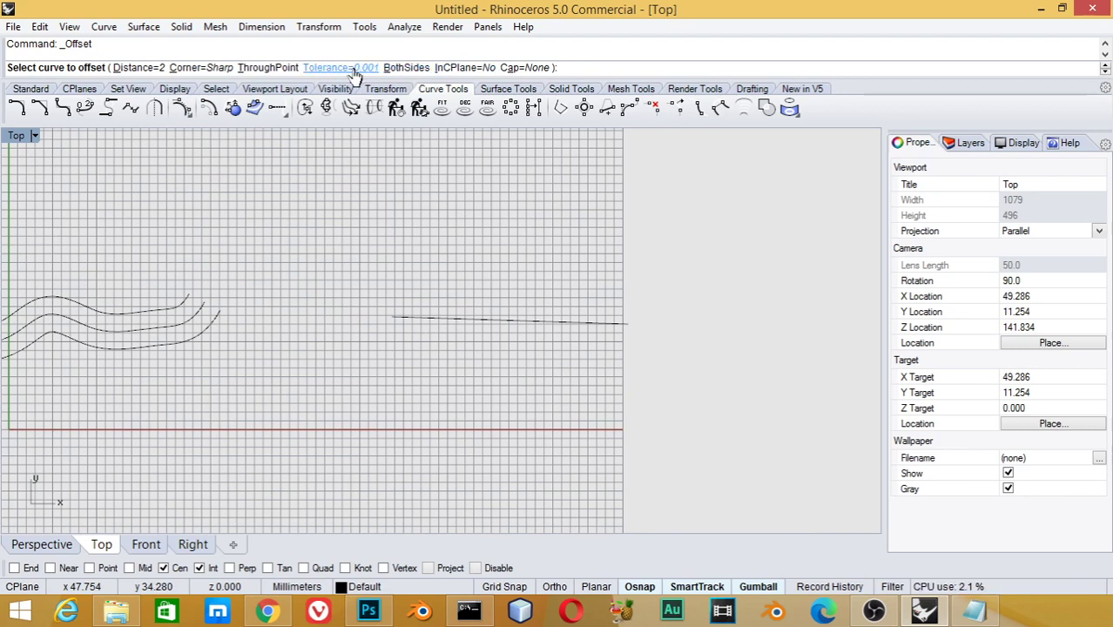
{"action": "left_click", "coordinate": [521, 68]}
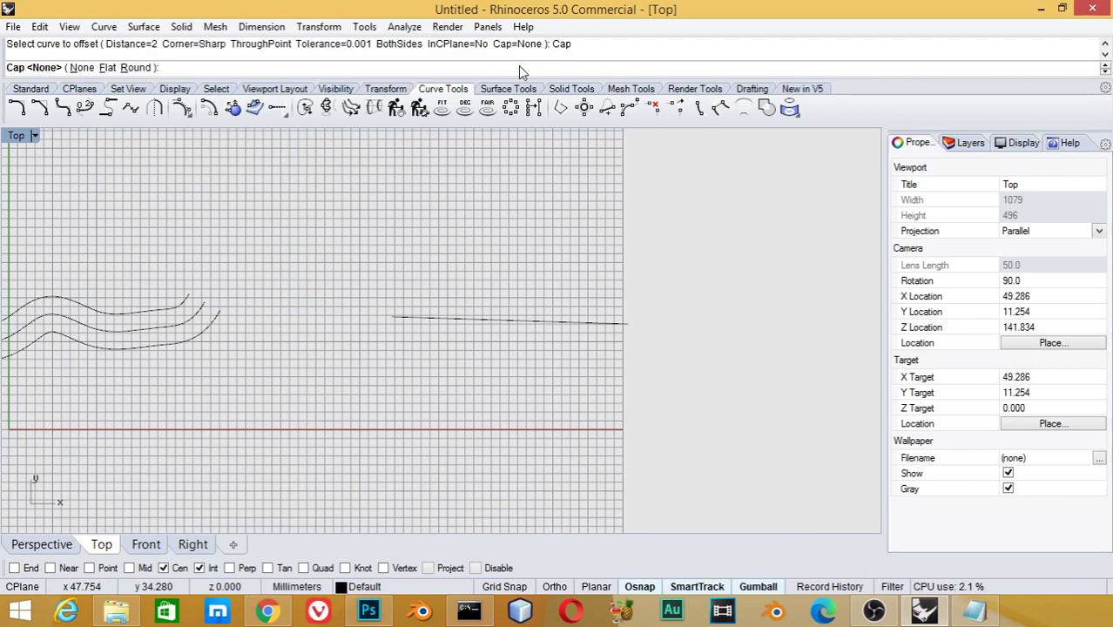
{"action": "type", "text": "r"}
{"action": "key", "text": "Return"}
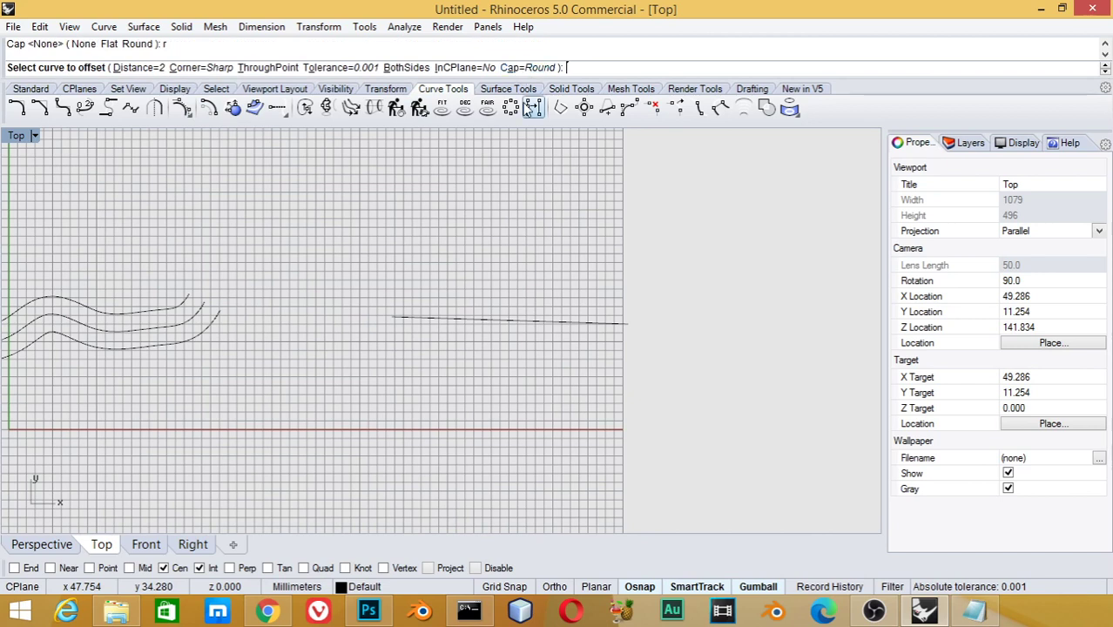
{"action": "left_click", "coordinate": [564, 324]}
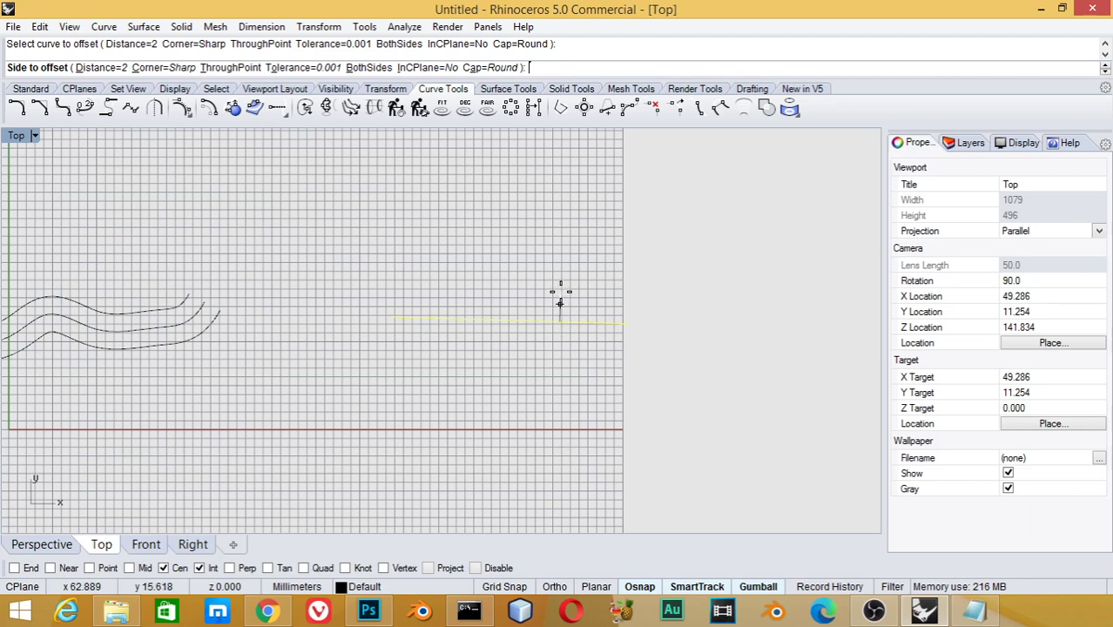
{"action": "left_click", "coordinate": [562, 299]}
{"action": "scroll", "coordinate": [641, 315], "scroll_direction": "up", "scroll_amount": 3}
{"action": "scroll", "coordinate": [642, 315], "scroll_direction": "up", "scroll_amount": 4}
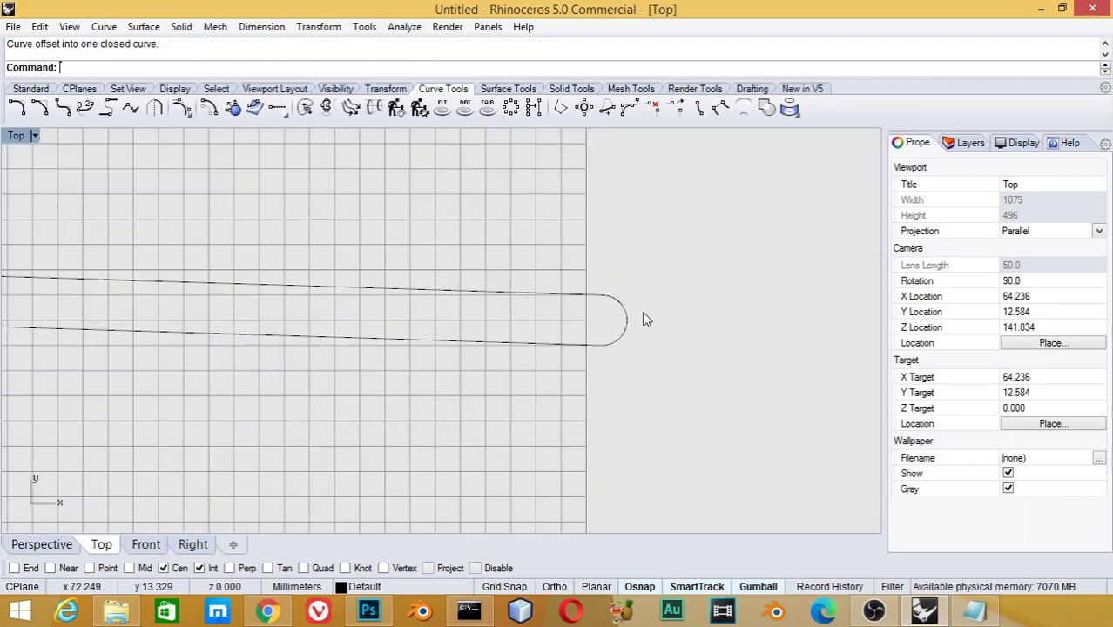
{"action": "left_click", "coordinate": [624, 314]}
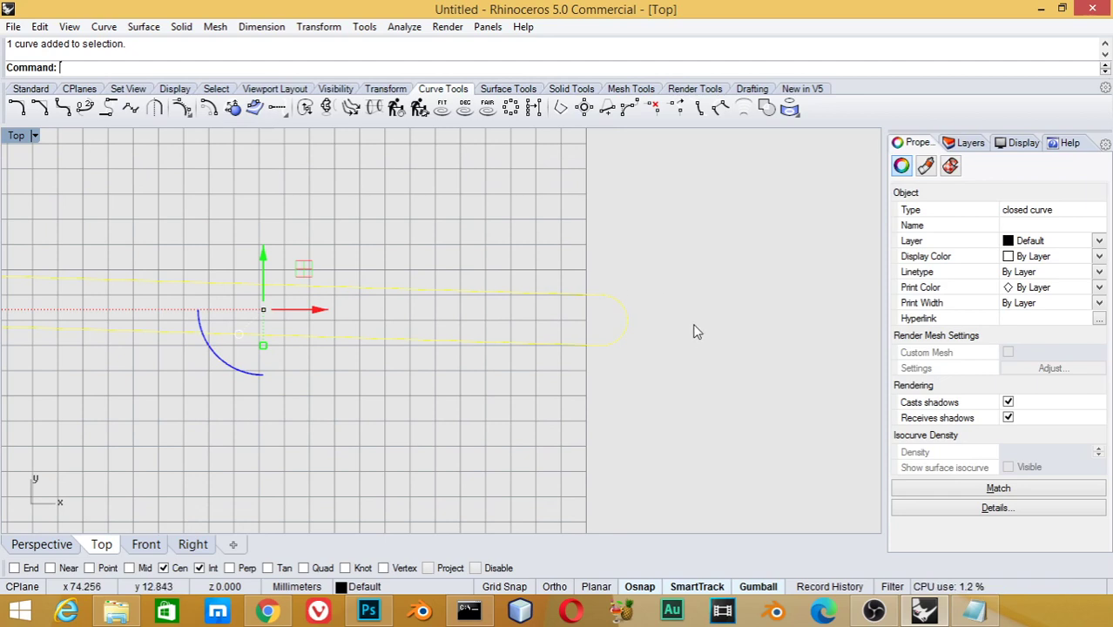
{"action": "right_click_drag", "start_coordinate": [562, 348], "coordinate": [584, 317]}
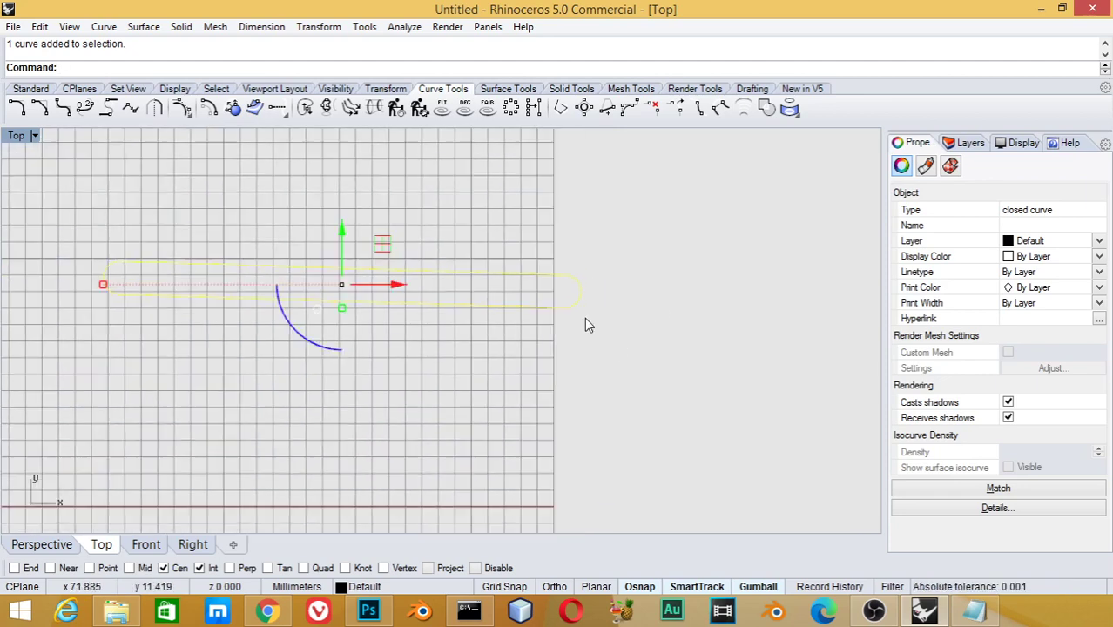
{"action": "right_click_drag", "start_coordinate": [492, 282], "coordinate": [569, 422]}
Draw a second straight line above the first slot outline.
{"action": "type", "text": "line"}
{"action": "key", "text": "Return"}
{"action": "left_click", "coordinate": [242, 233]}
{"action": "left_click", "coordinate": [588, 236]}
{"action": "left_click", "coordinate": [510, 230]}
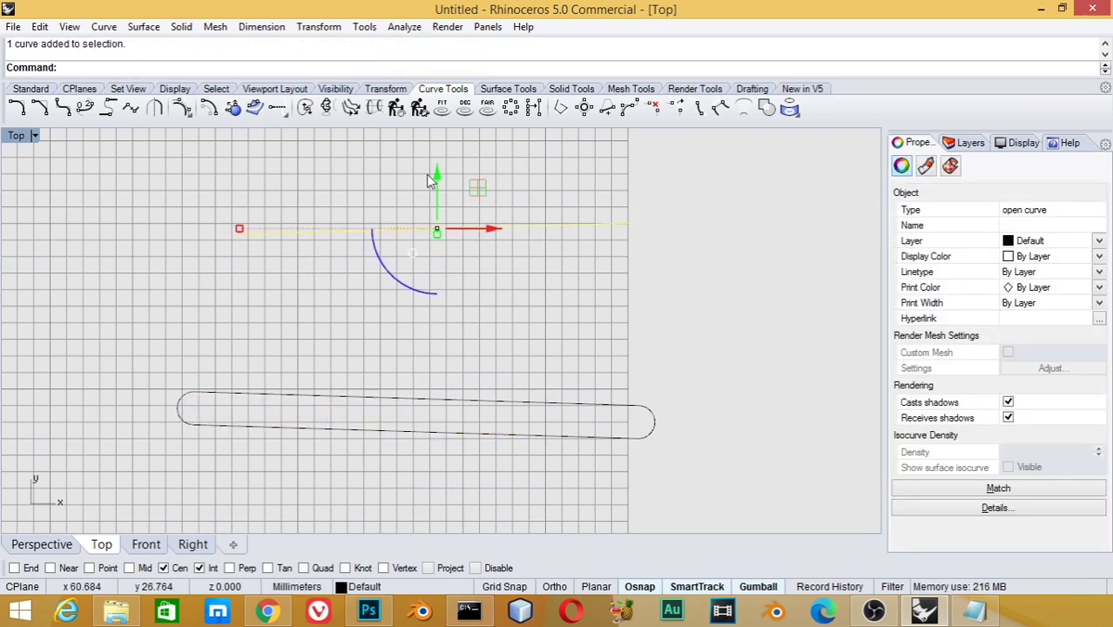
Offset the new line to both sides with round caps into a second slot.
{"action": "left_click", "coordinate": [209, 108]}
{"action": "left_click", "coordinate": [498, 67]}
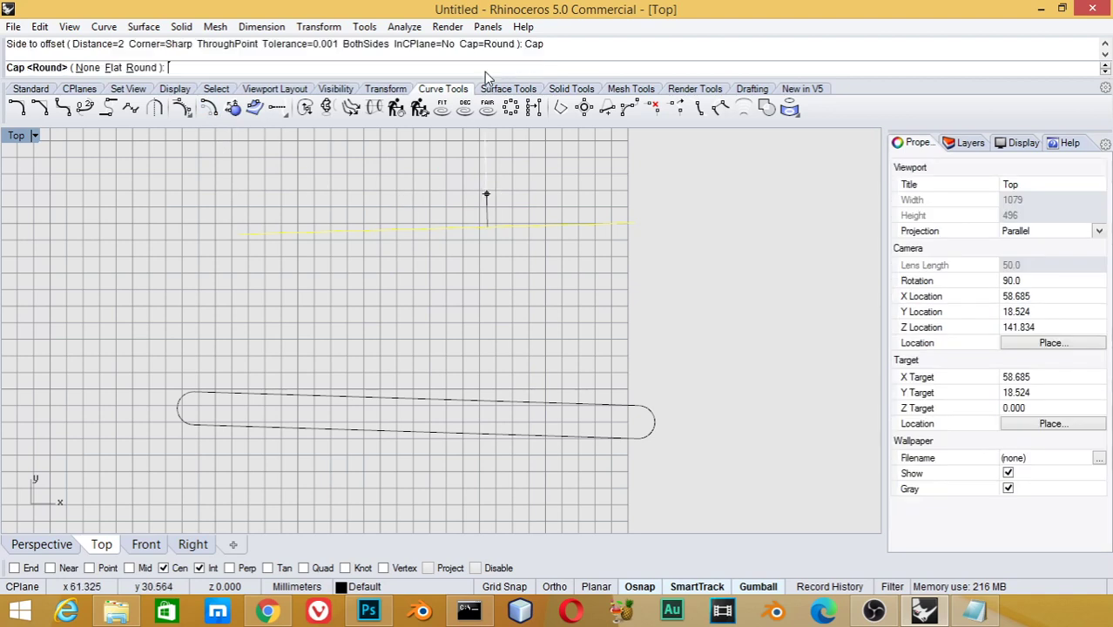
{"action": "type", "text": "r"}
{"action": "key", "text": "Return"}
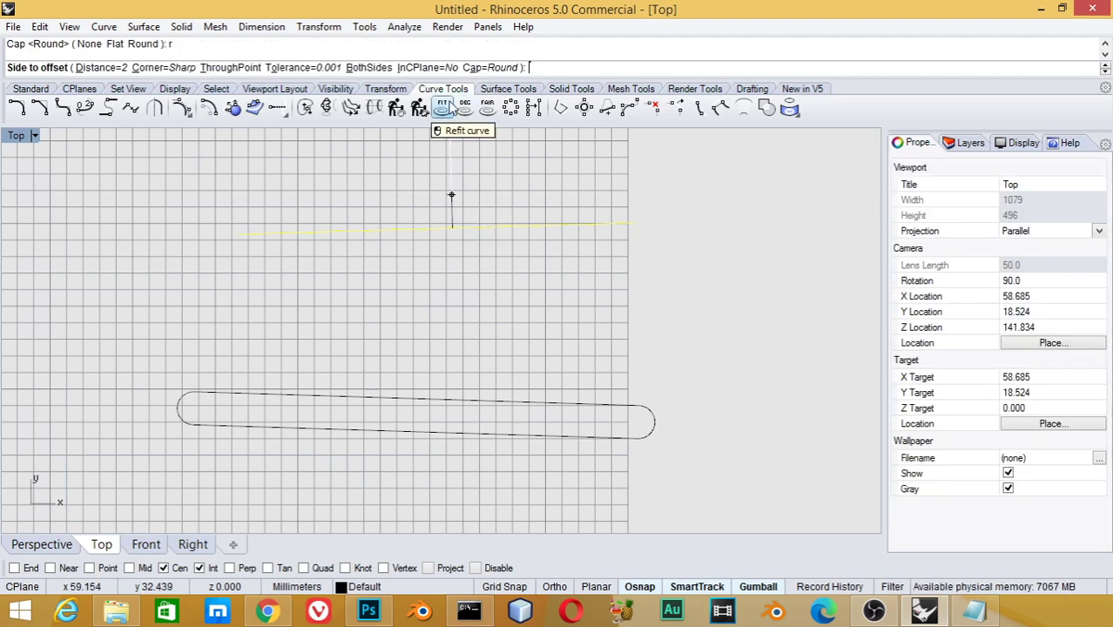
{"action": "left_click", "coordinate": [360, 67]}
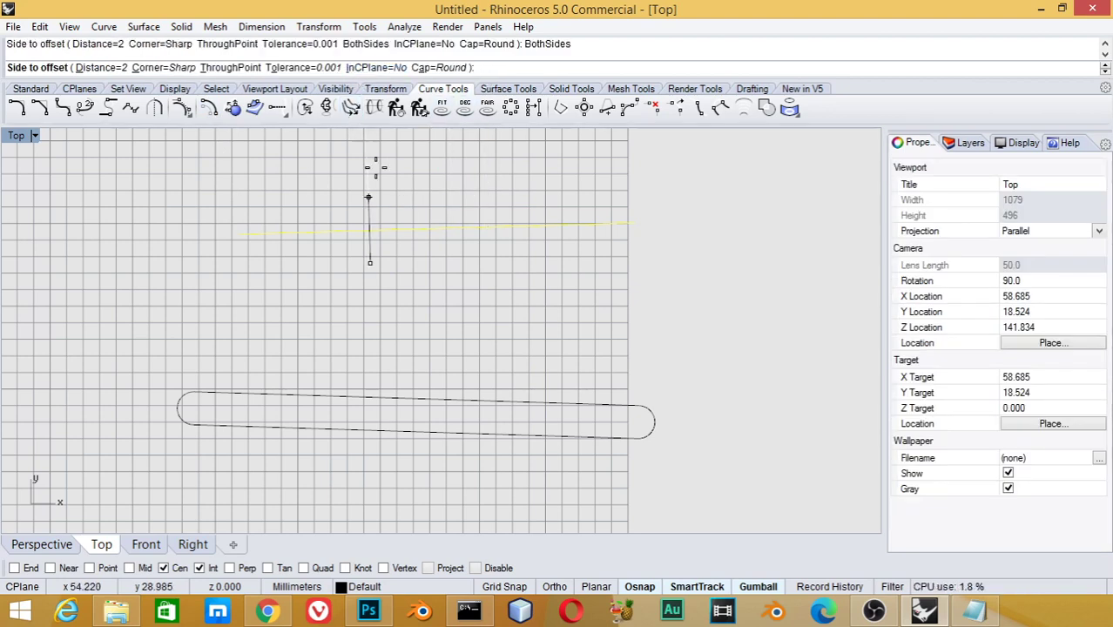
{"action": "left_click", "coordinate": [448, 199]}
{"action": "left_click", "coordinate": [667, 223]}
{"action": "left_click", "coordinate": [685, 290]}
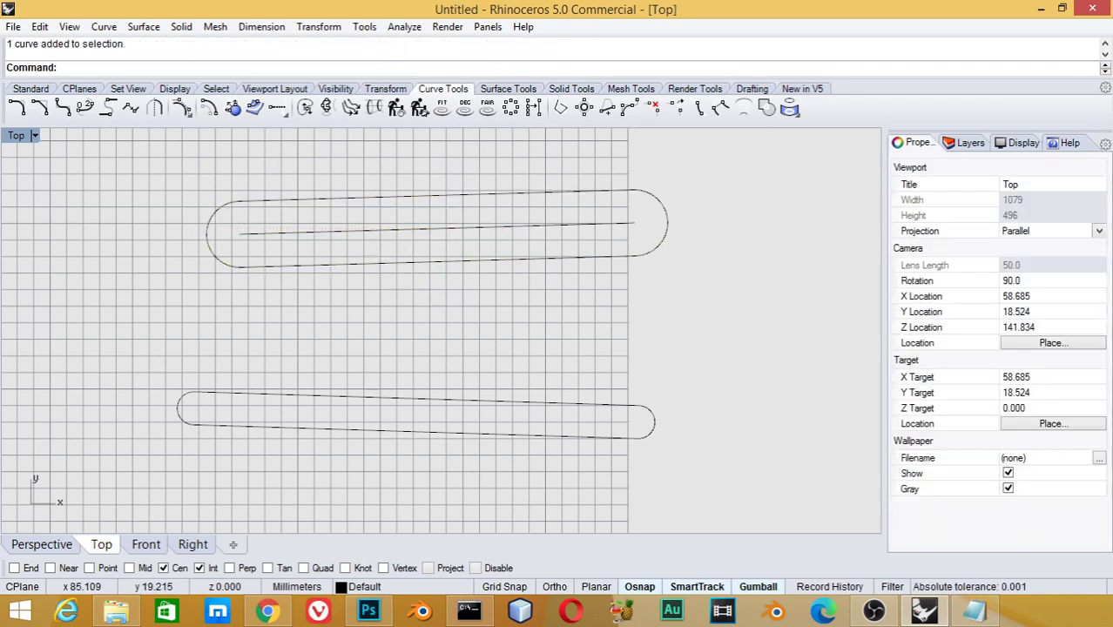
{"action": "right_click_drag", "start_coordinate": [688, 332], "coordinate": [447, 230]}
{"action": "mouse_move", "coordinate": [638, 290]}
{"action": "right_mouse_down"}
{"action": "mouse_move", "coordinate": [365, 295]}
{"action": "mouse_move", "coordinate": [291, 249]}
{"action": "right_mouse_up"}
Draw a small rectangle and a larger square beside it in the empty space.
{"action": "type", "text": "rec"}
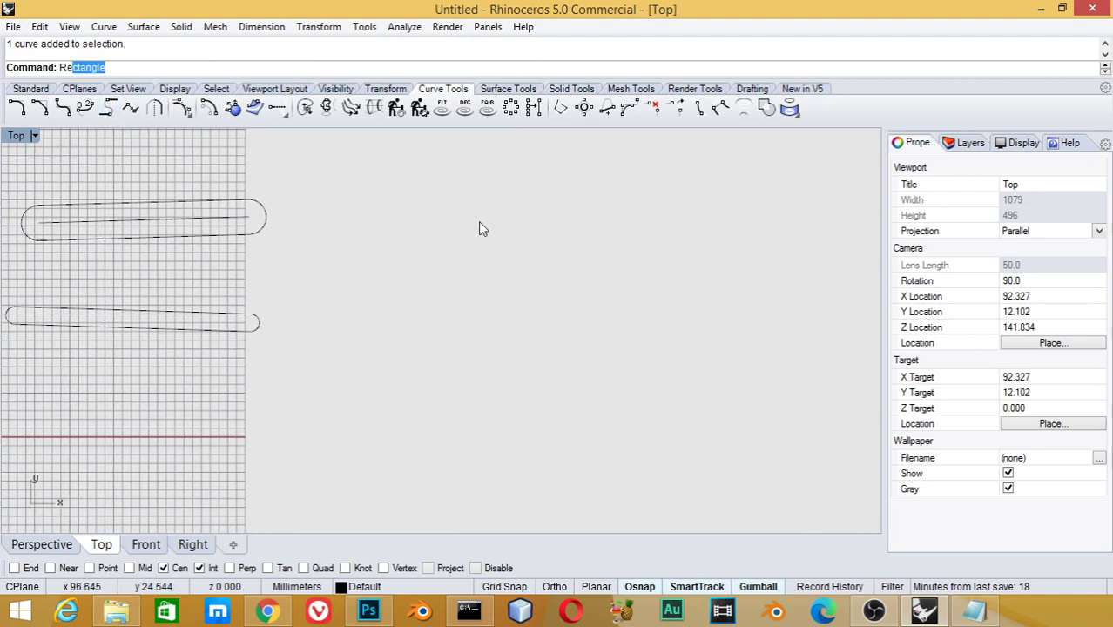
{"action": "key", "text": "Return"}
{"action": "left_click", "coordinate": [670, 175]}
{"action": "left_click", "coordinate": [611, 212]}
{"action": "key", "text": "Return"}
{"action": "left_click", "coordinate": [515, 198]}
{"action": "left_click", "coordinate": [446, 267]}
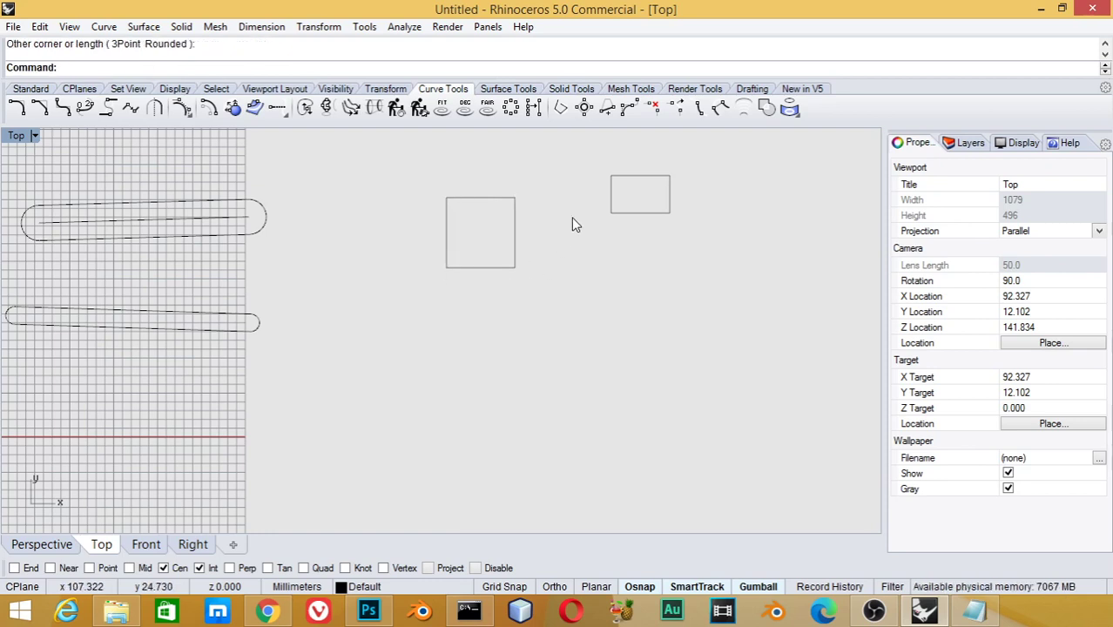
{"action": "mouse_move", "coordinate": [552, 212]}
{"action": "right_mouse_down"}
{"action": "mouse_move", "coordinate": [487, 224]}
{"action": "mouse_move", "coordinate": [461, 213]}
{"action": "right_mouse_up"}
{"action": "key", "text": "Return"}
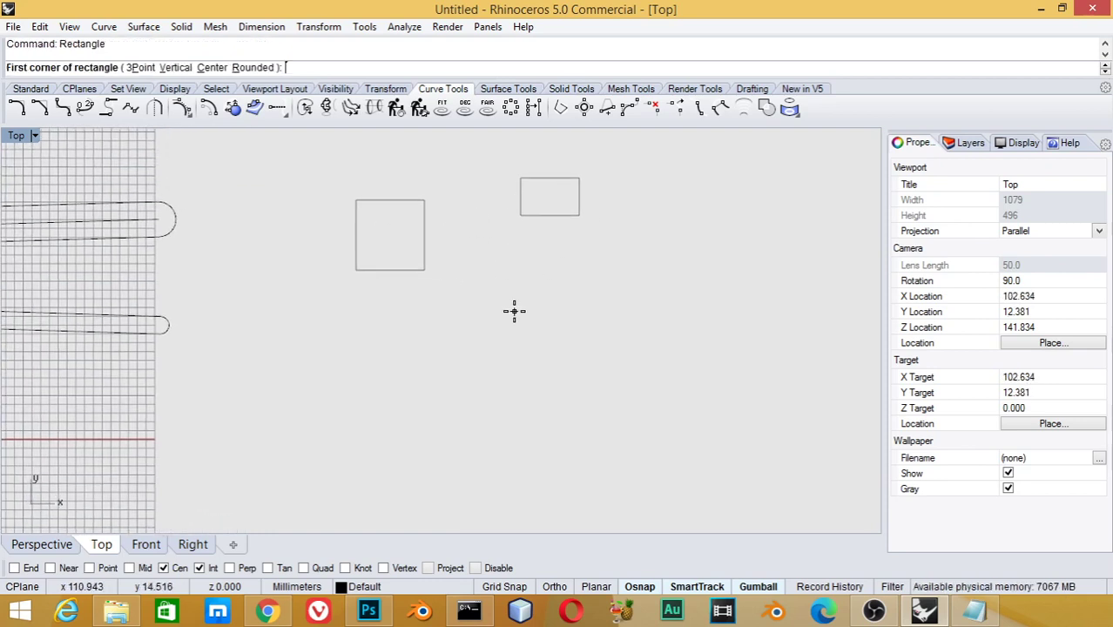
{"action": "key", "text": "Escape"}
Draw a small circle below the two rectangles.
{"action": "type", "text": "C"}
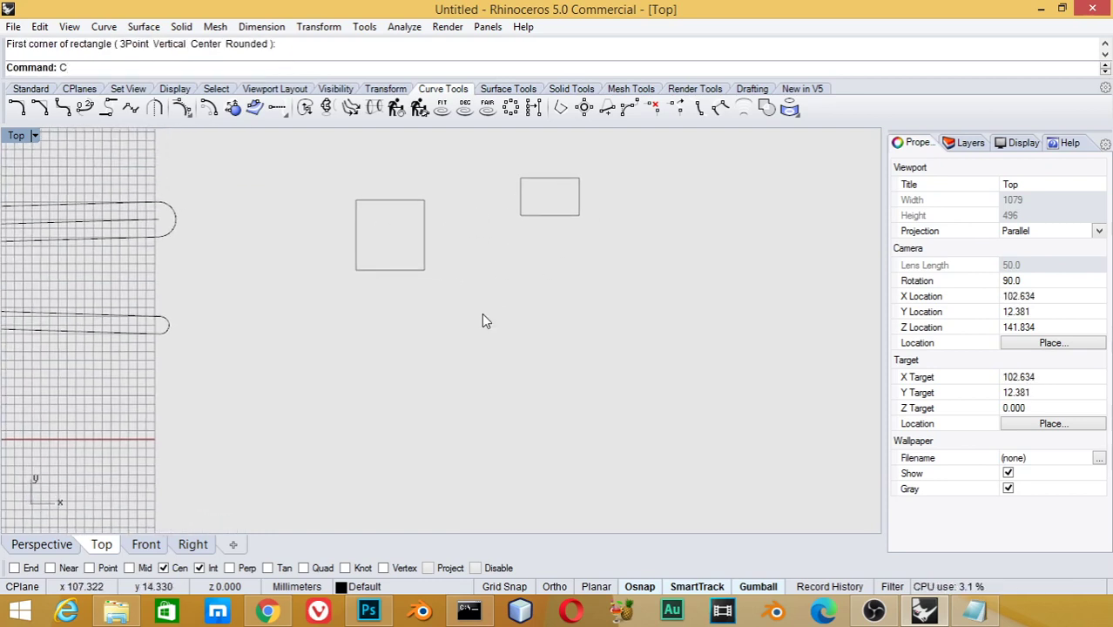
{"action": "type", "text": "i"}
{"action": "key", "text": "Return"}
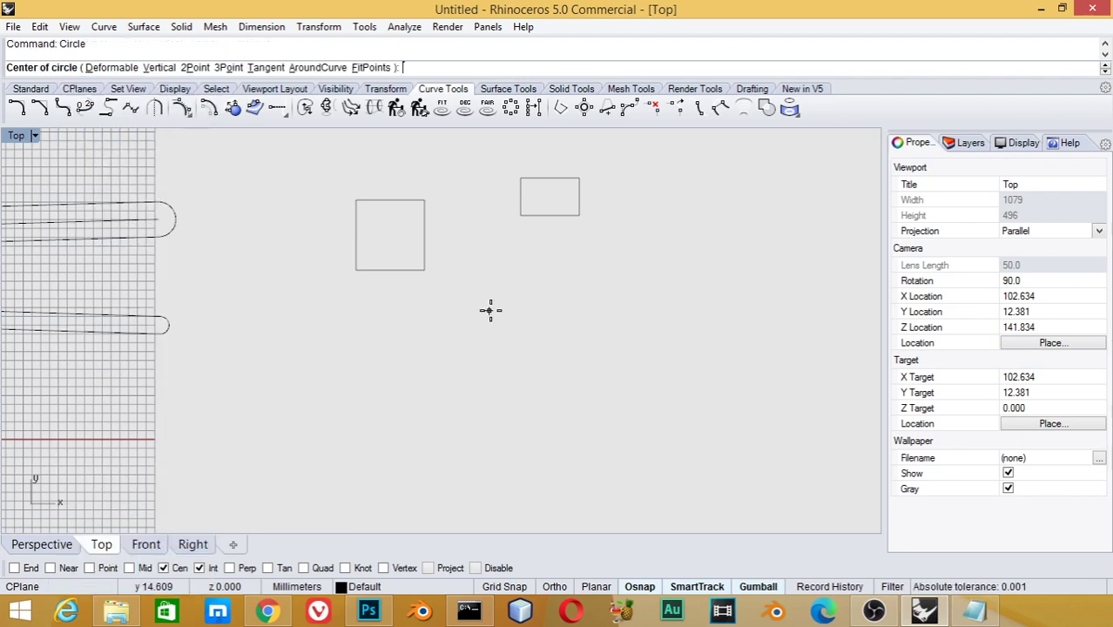
{"action": "left_click", "coordinate": [486, 338]}
{"action": "left_click", "coordinate": [506, 357]}
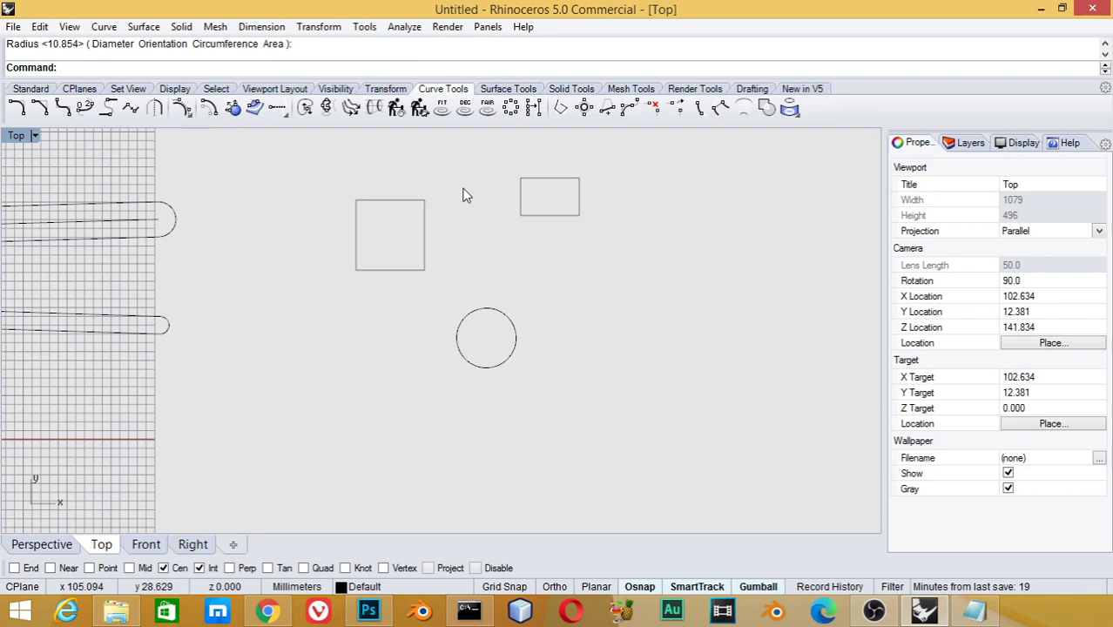
{"action": "type", "text": "line"}
{"action": "key", "text": "Return"}
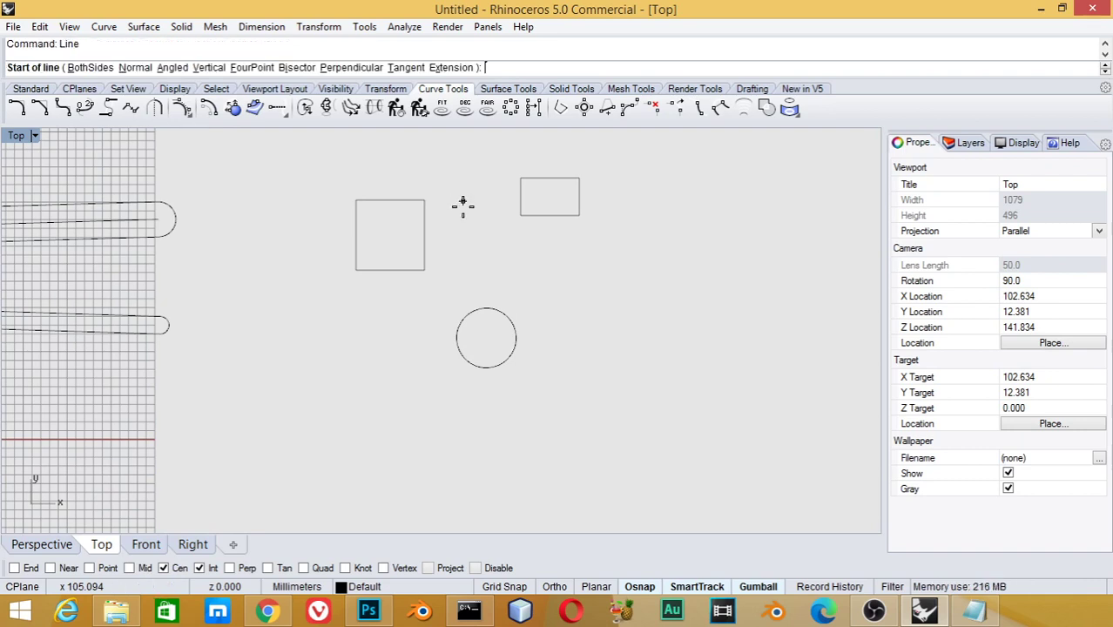
{"action": "right_click", "coordinate": [377, 571]}
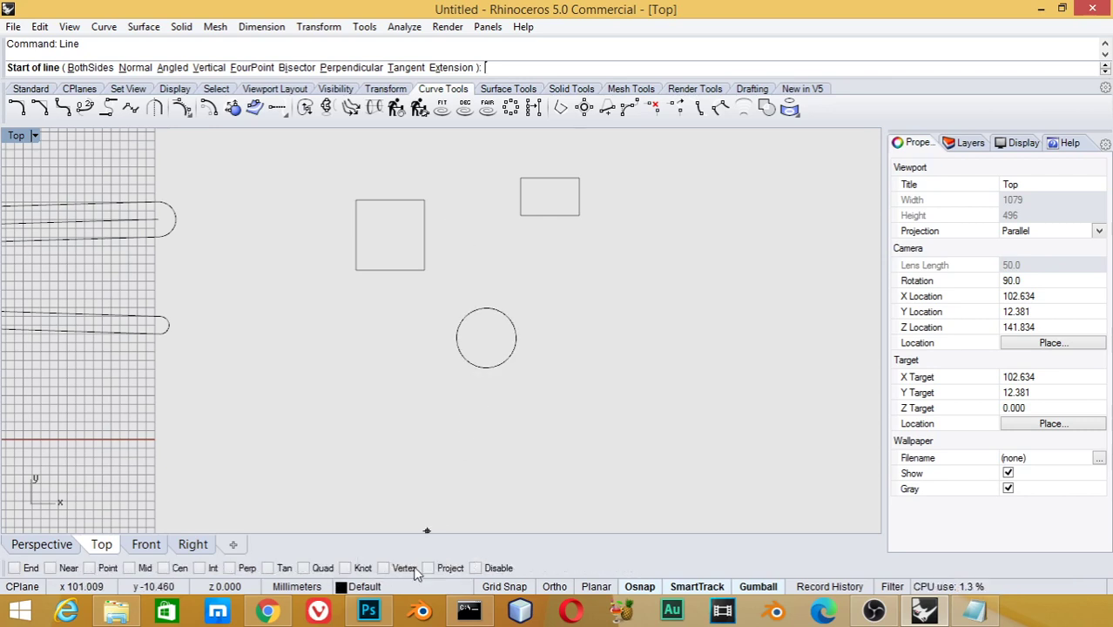
{"action": "right_click", "coordinate": [380, 570]}
{"action": "key", "text": "ctrl"}
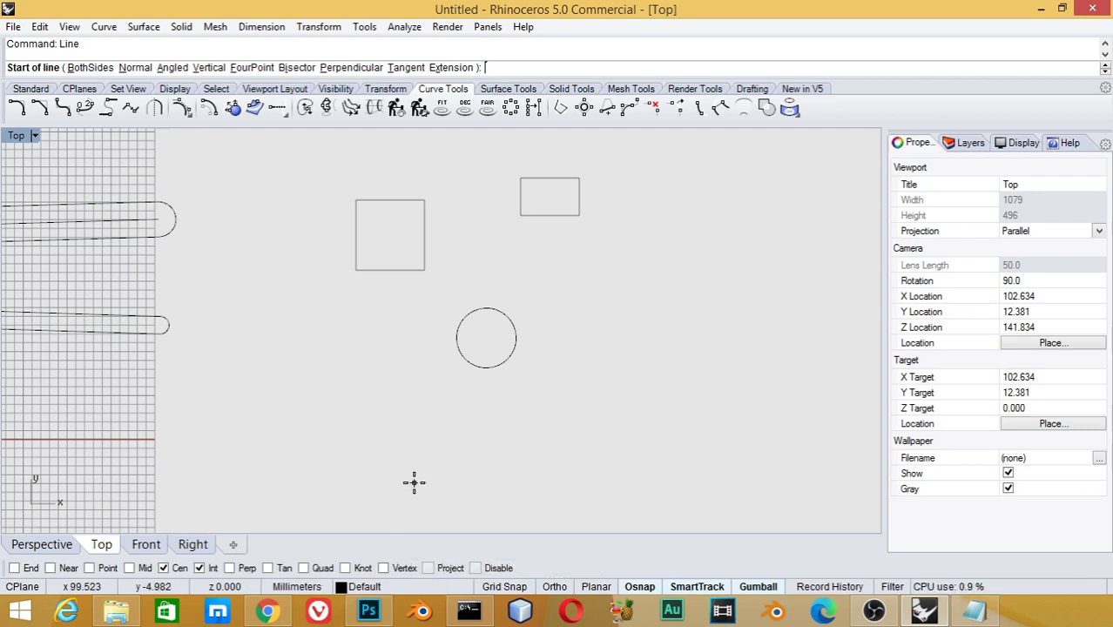
{"action": "key", "text": "Escape"}
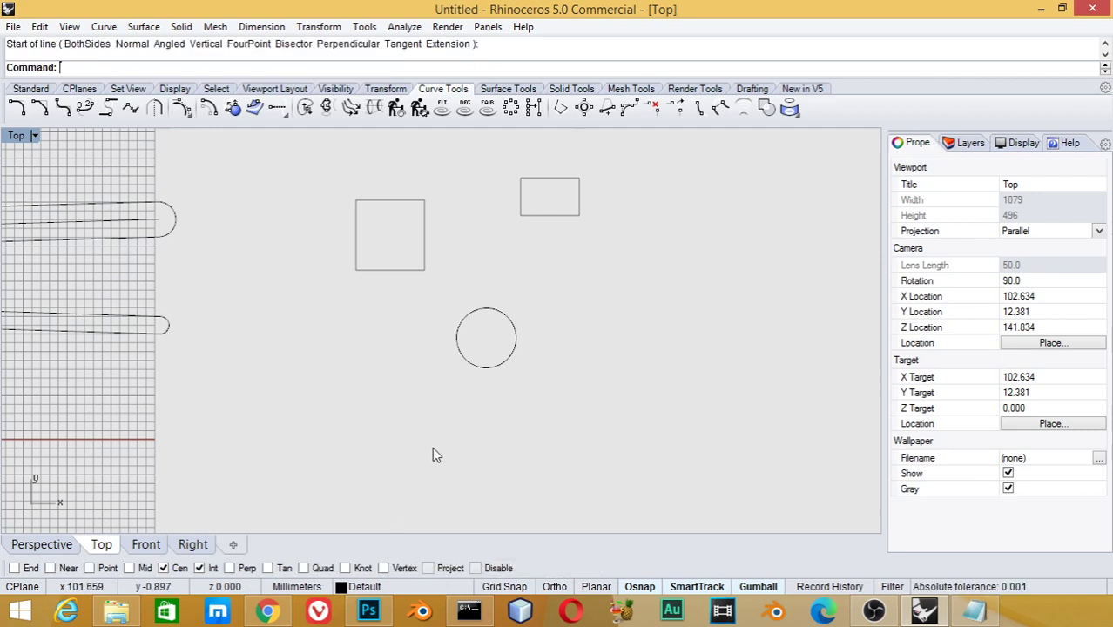
{"action": "type", "text": "Line"}
{"action": "key", "text": "Return"}
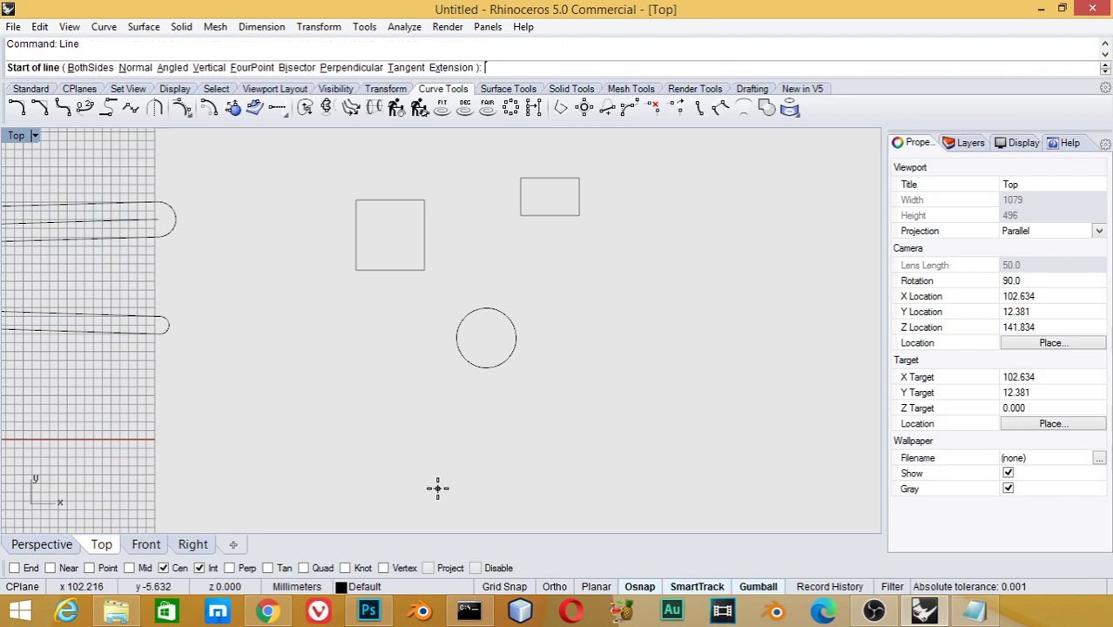
{"action": "key", "text": "ctrl"}
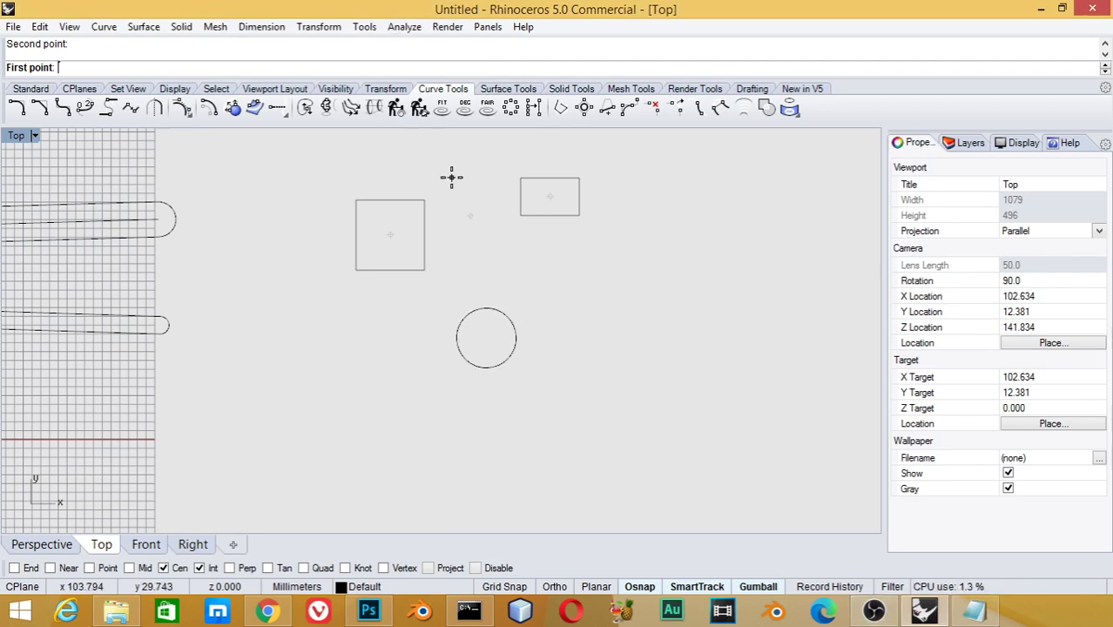
{"action": "type", "text": "l"}
Draw a line from midway between the rectangle and square corners to the circle's top quadrant.
{"action": "key", "text": "Escape"}
{"action": "type", "text": "l"}
{"action": "key", "text": "Return"}
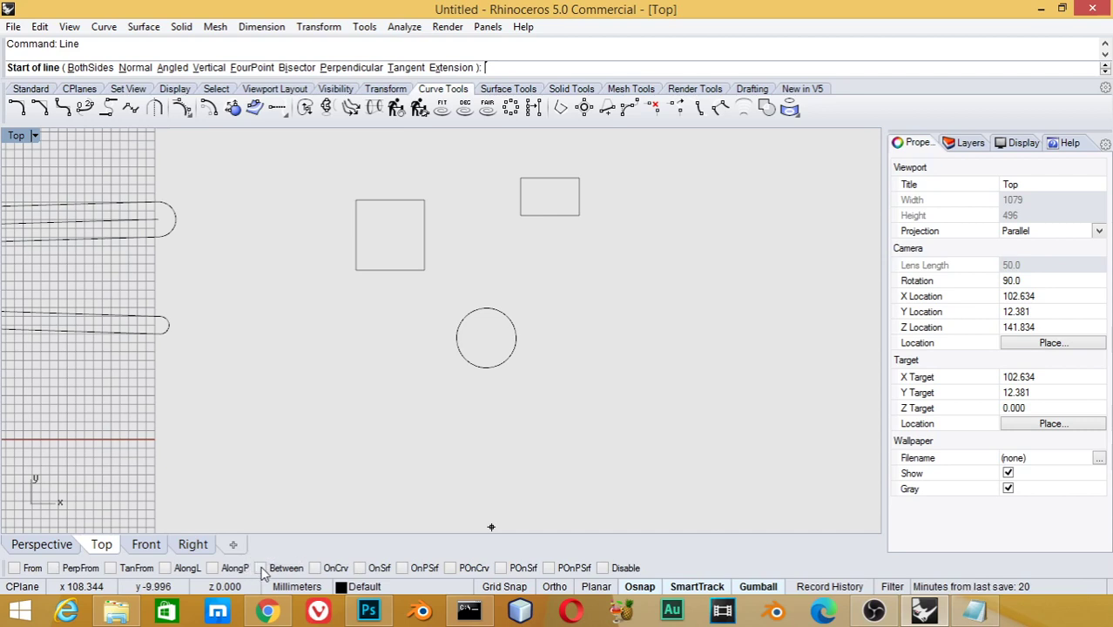
{"action": "left_click", "coordinate": [262, 569]}
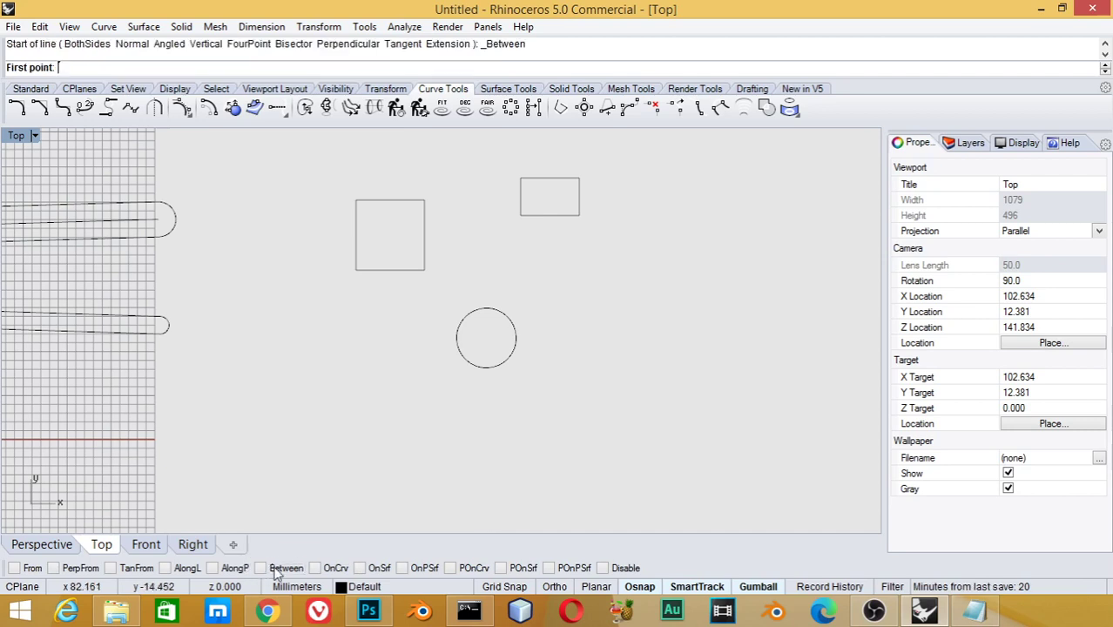
{"action": "left_click", "coordinate": [520, 214]}
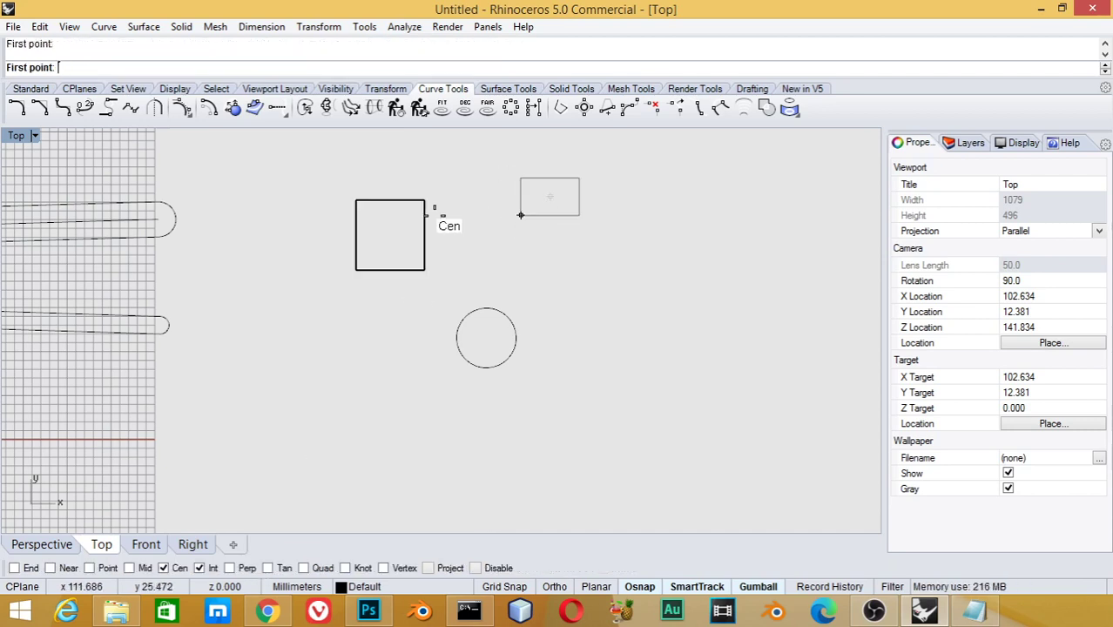
{"action": "left_click", "coordinate": [520, 214]}
{"action": "left_click", "coordinate": [424, 200]}
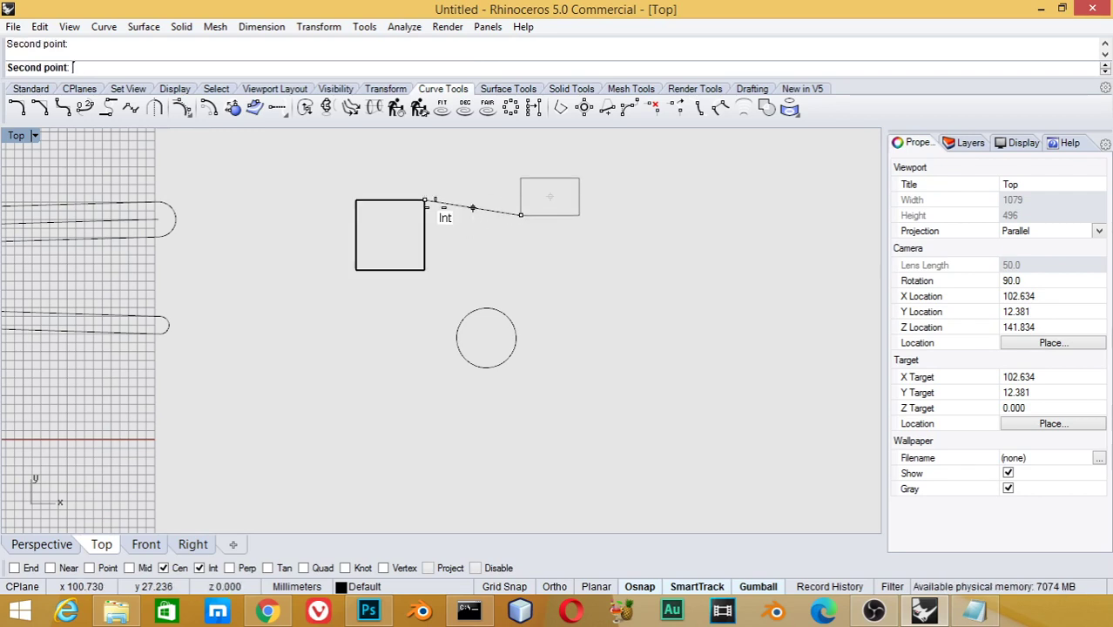
{"action": "left_click", "coordinate": [424, 199]}
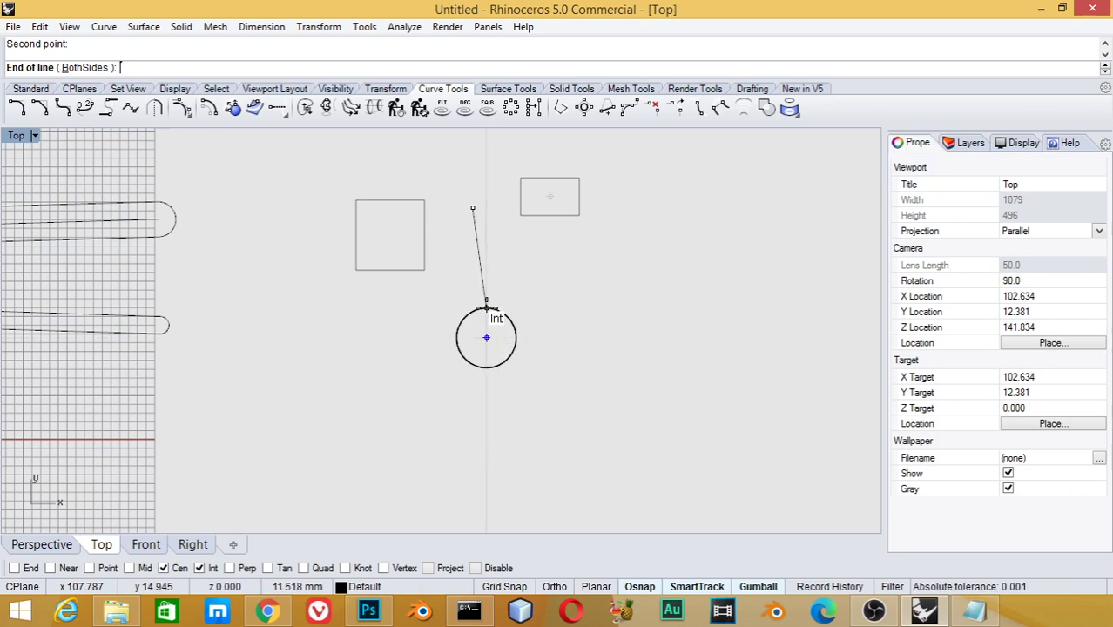
{"action": "left_click", "coordinate": [486, 307]}
{"action": "scroll", "coordinate": [477, 235], "scroll_direction": "up", "scroll_amount": 2}
{"action": "left_click", "coordinate": [479, 246]}
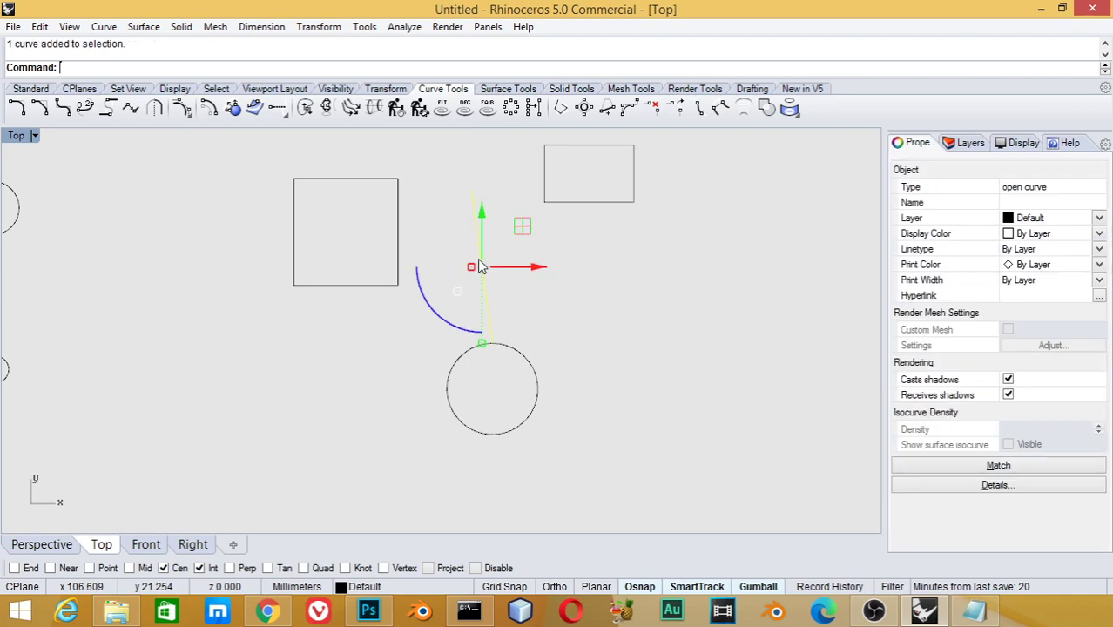
{"action": "scroll", "coordinate": [534, 224], "scroll_direction": "down", "scroll_amount": 1}
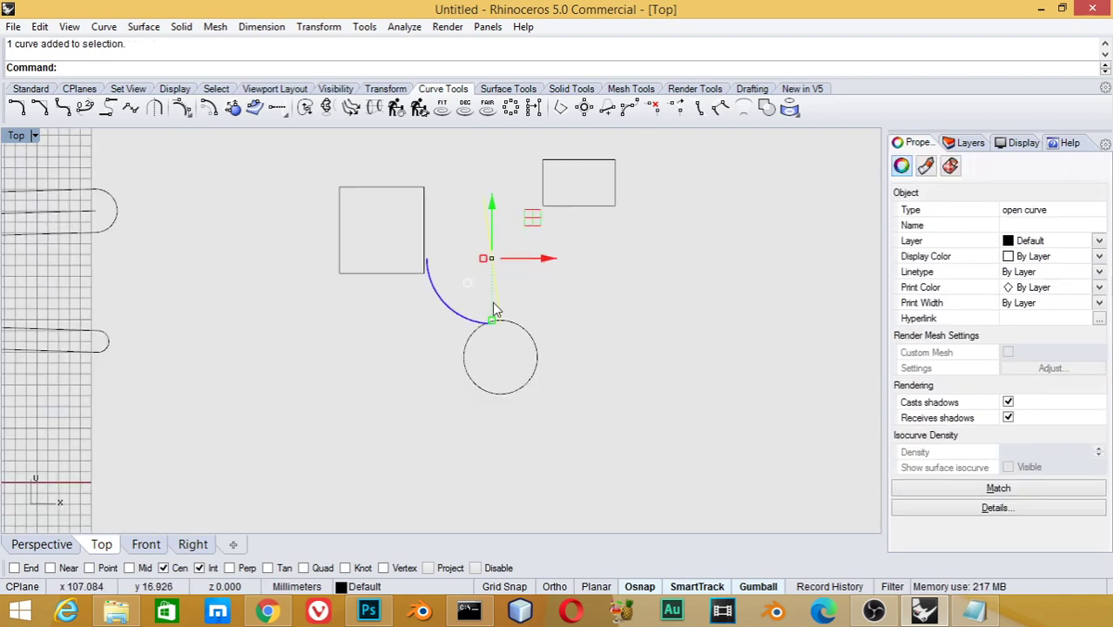
{"action": "key", "text": "Escape"}
{"action": "scroll", "coordinate": [489, 283], "scroll_direction": "down", "scroll_amount": 2}
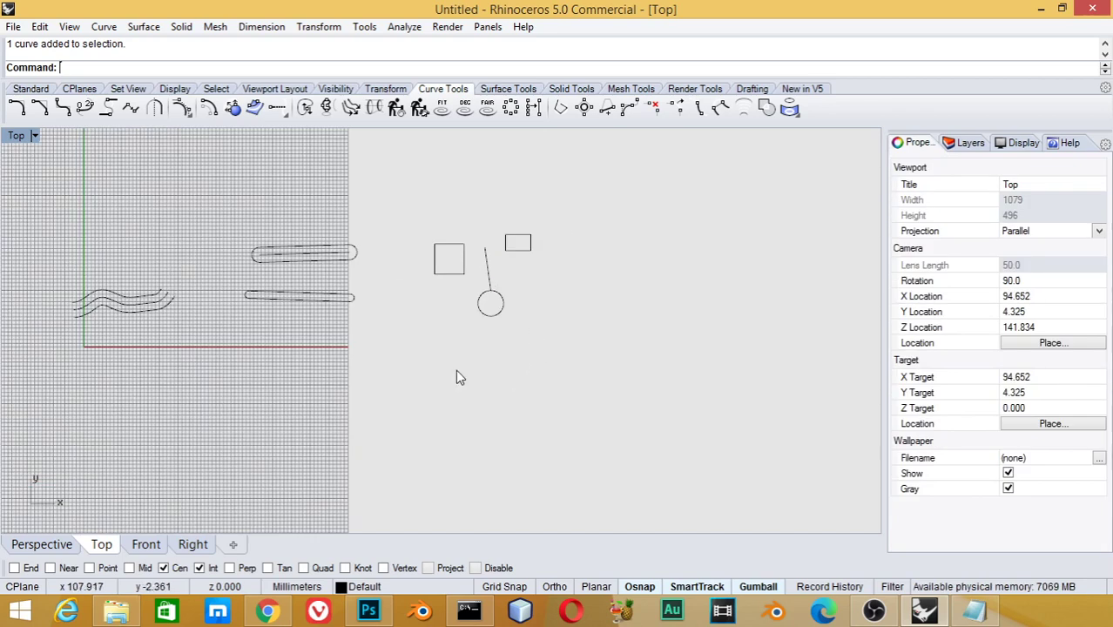
Draw two overlapping rectangles, the second extending down-left from inside the first.
{"action": "right_click_drag", "start_coordinate": [467, 429], "coordinate": [559, 358]}
{"action": "type", "text": "Rec"}
{"action": "key", "text": "Return"}
{"action": "left_click", "coordinate": [380, 352]}
{"action": "left_click", "coordinate": [321, 390]}
{"action": "key", "text": "Return"}
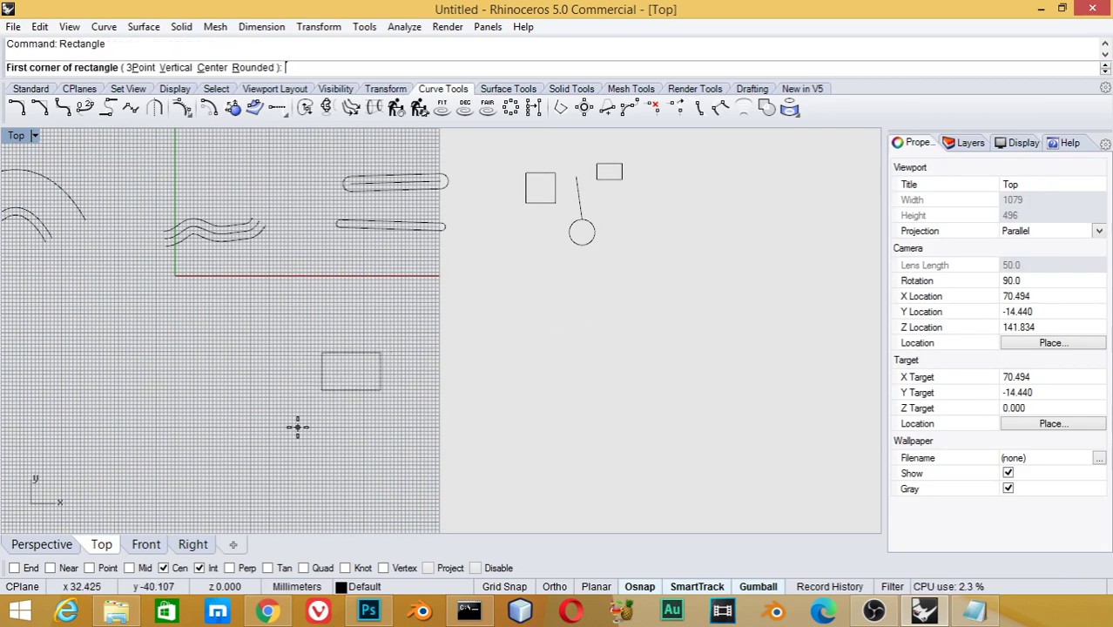
{"action": "scroll", "coordinate": [338, 381], "scroll_direction": "up", "scroll_amount": 3}
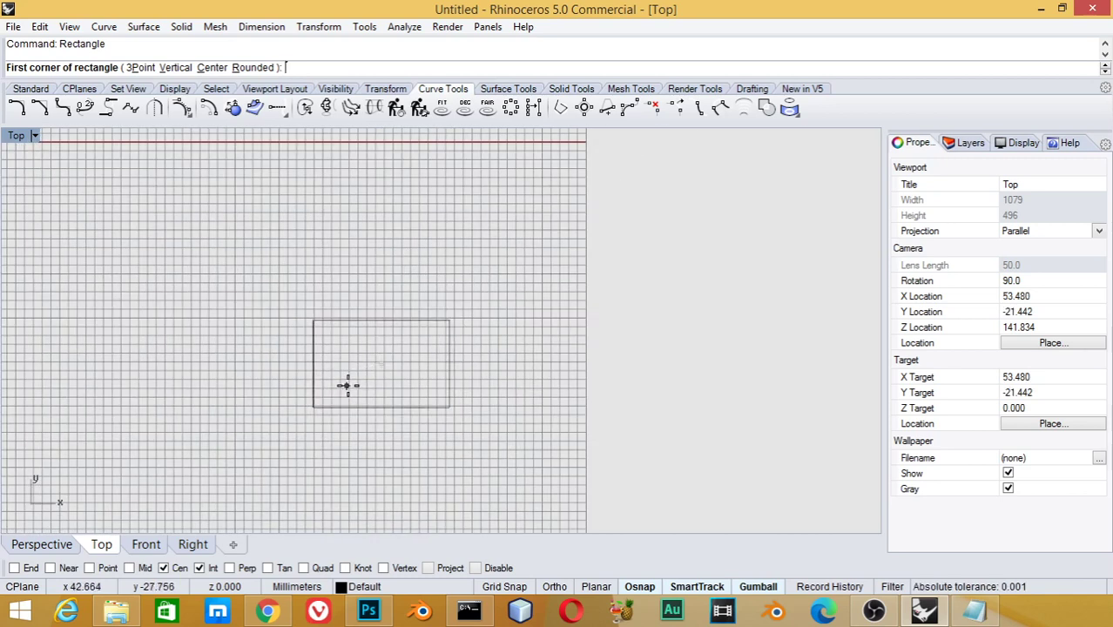
{"action": "left_click", "coordinate": [347, 386]}
{"action": "left_click", "coordinate": [204, 471]}
{"action": "right_click_drag", "start_coordinate": [411, 430], "coordinate": [336, 299]}
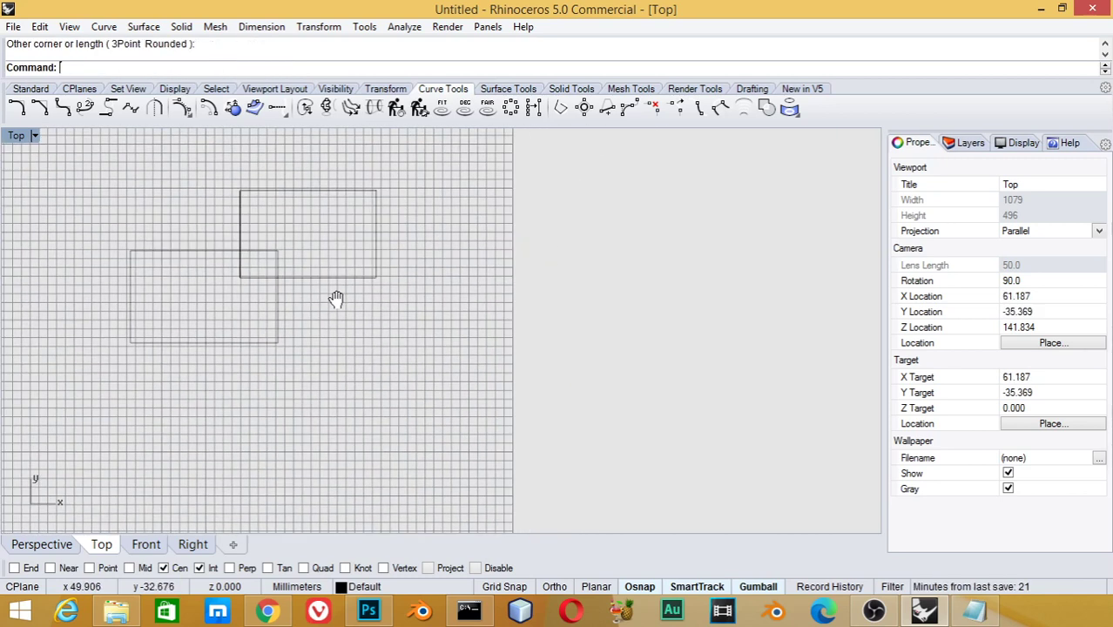
{"action": "type", "text": "C"}
{"action": "key", "text": "Return"}
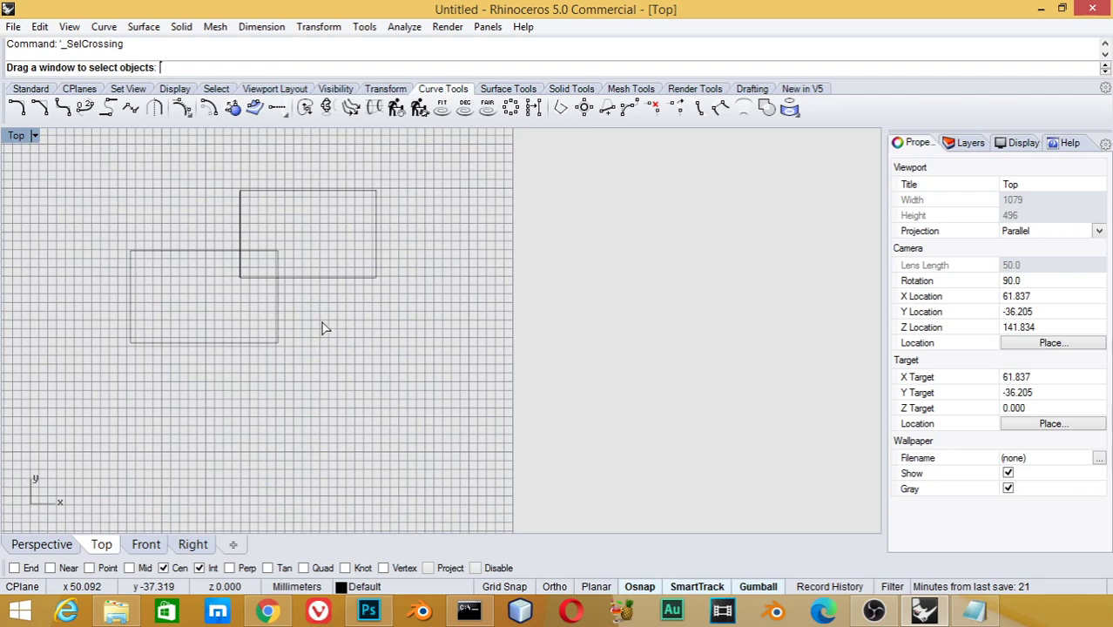
{"action": "key", "text": "Escape"}
Start a circle centred just below the upper rectangle.
{"action": "type", "text": "Circle"}
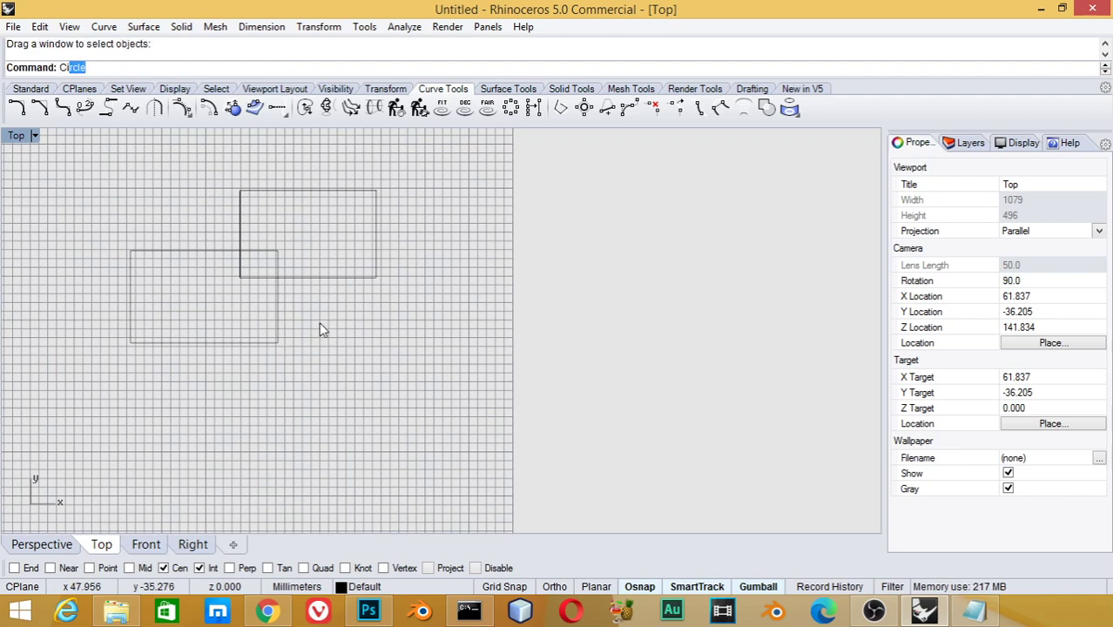
{"action": "key", "text": "Return"}
{"action": "left_click", "coordinate": [311, 344]}
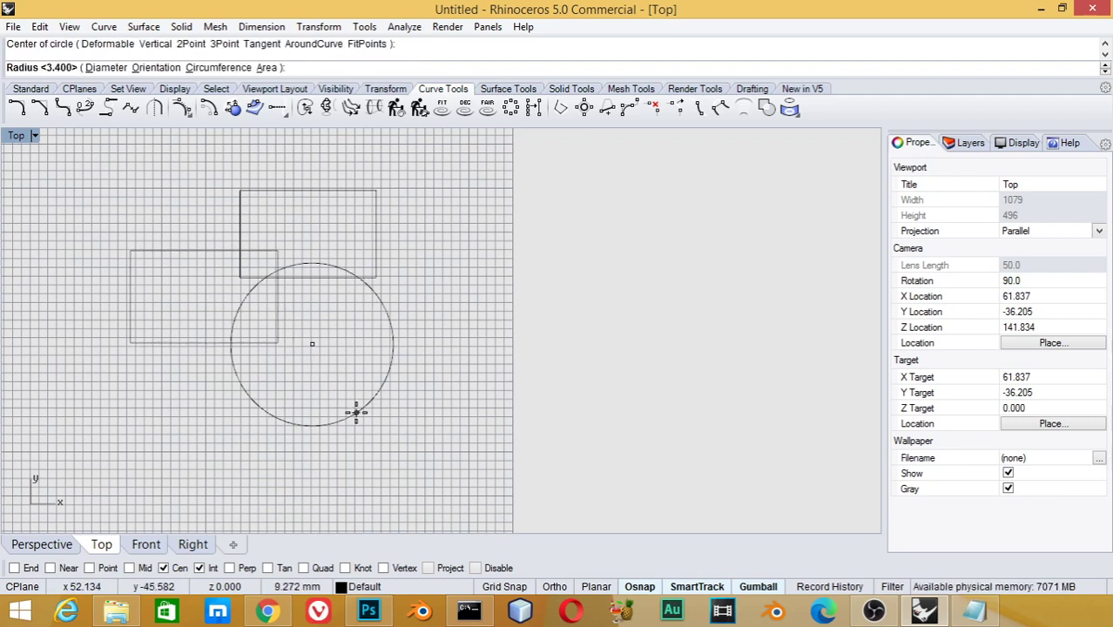
{"action": "left_click", "coordinate": [357, 412]}
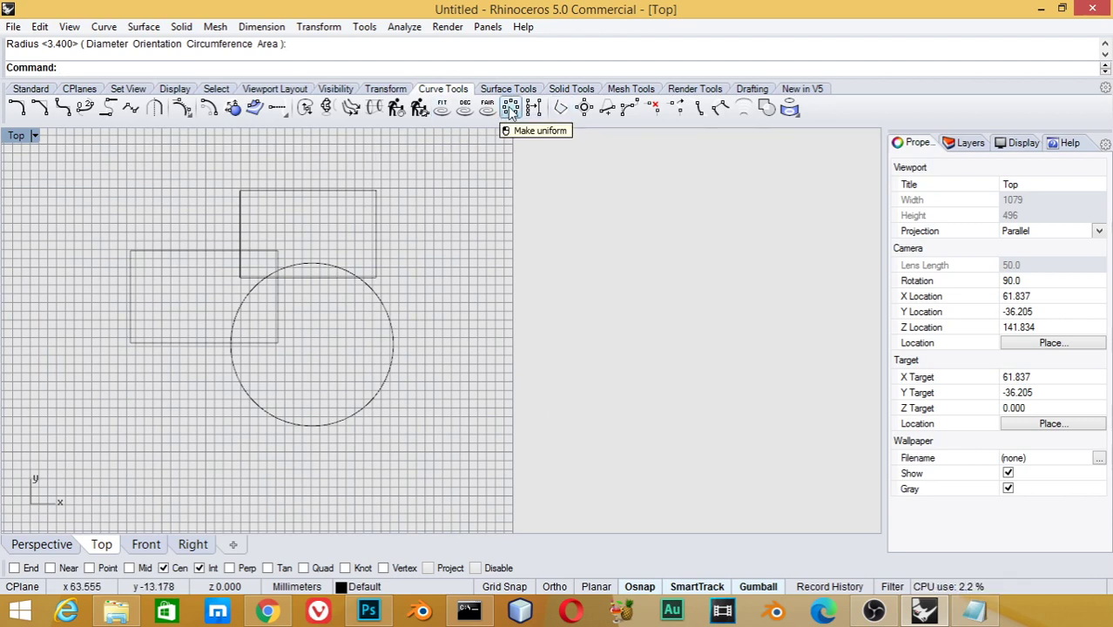
{"action": "left_click", "coordinate": [766, 108]}
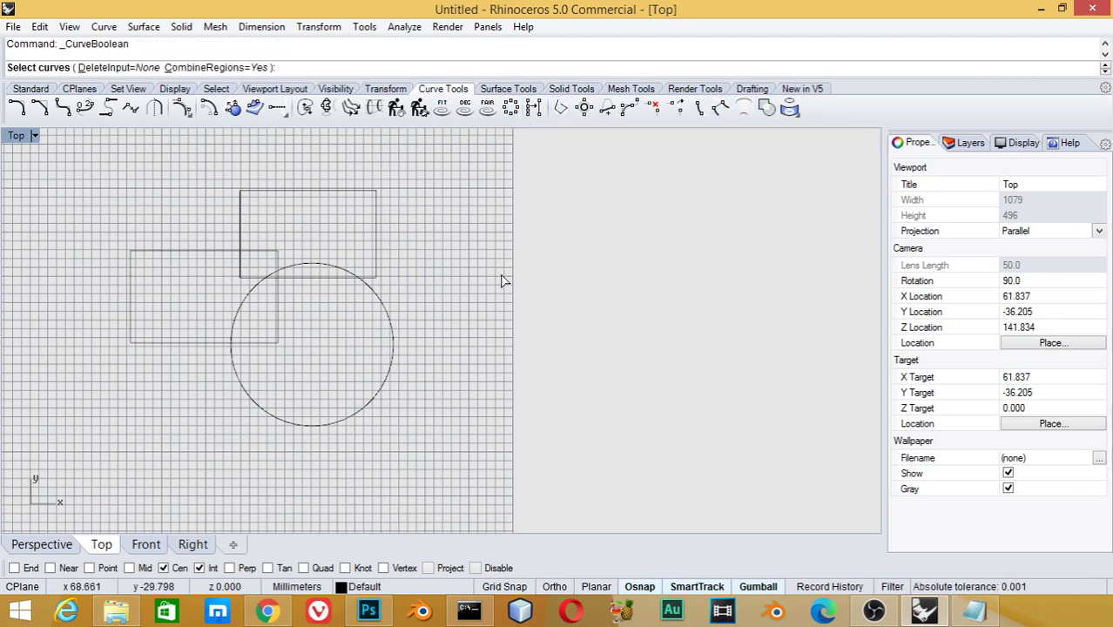
{"action": "left_click", "coordinate": [304, 276]}
{"action": "left_click", "coordinate": [291, 192]}
{"action": "left_click", "coordinate": [207, 251]}
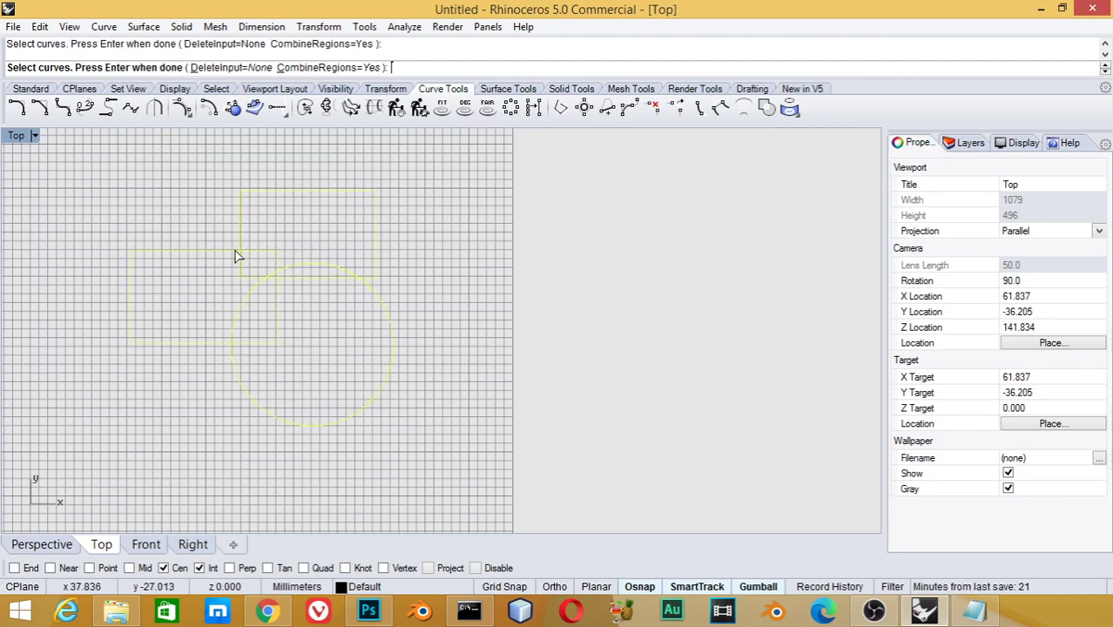
{"action": "key", "text": "Return"}
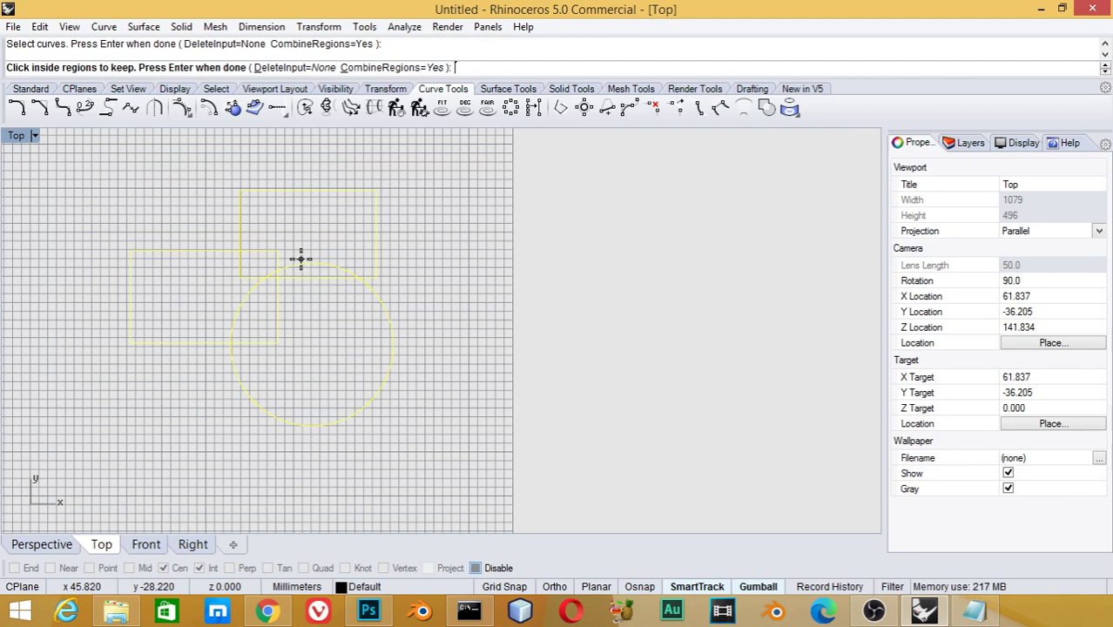
{"action": "left_click", "coordinate": [292, 247]}
{"action": "left_click", "coordinate": [213, 295]}
{"action": "left_click", "coordinate": [322, 323]}
{"action": "scroll", "coordinate": [274, 279], "scroll_direction": "up", "scroll_amount": 4}
{"action": "left_click", "coordinate": [278, 279]}
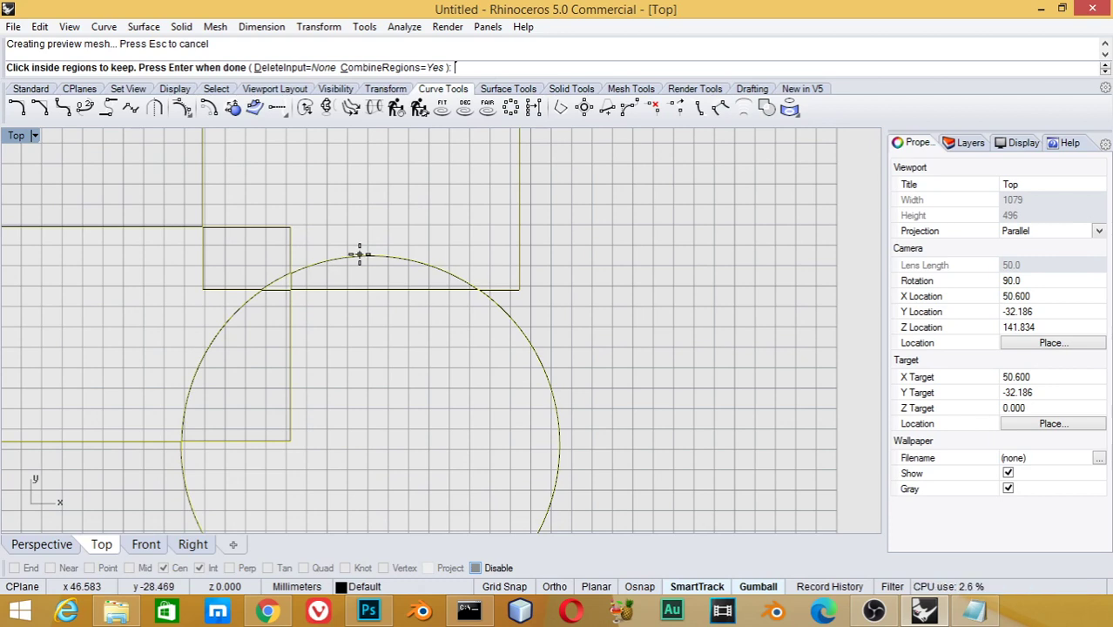
{"action": "key", "text": "Return"}
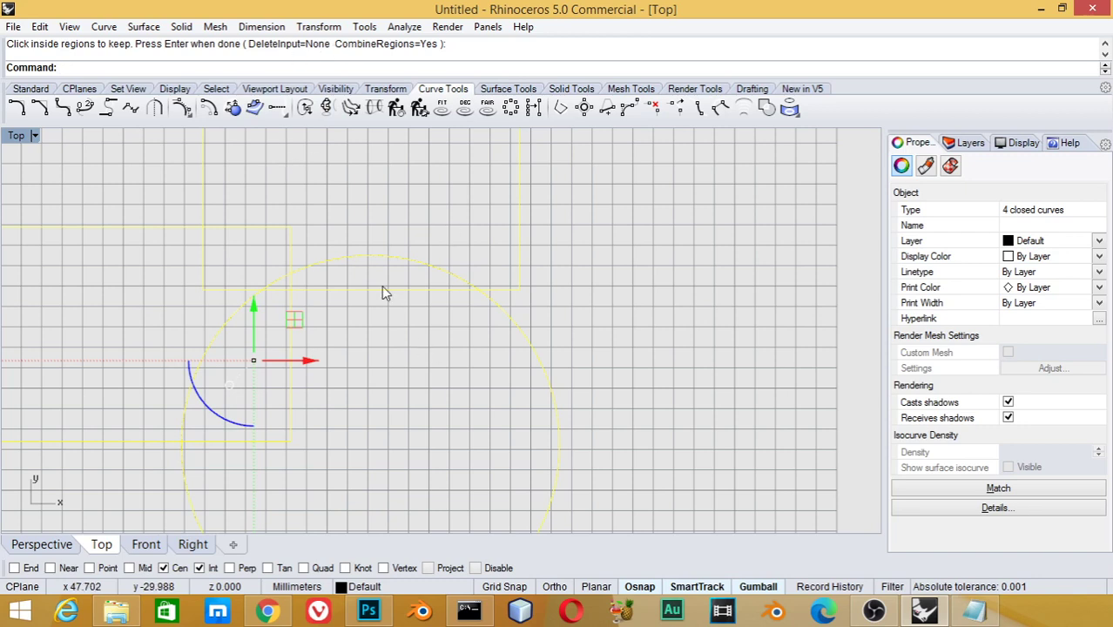
{"action": "key", "text": "ctrl+z"}
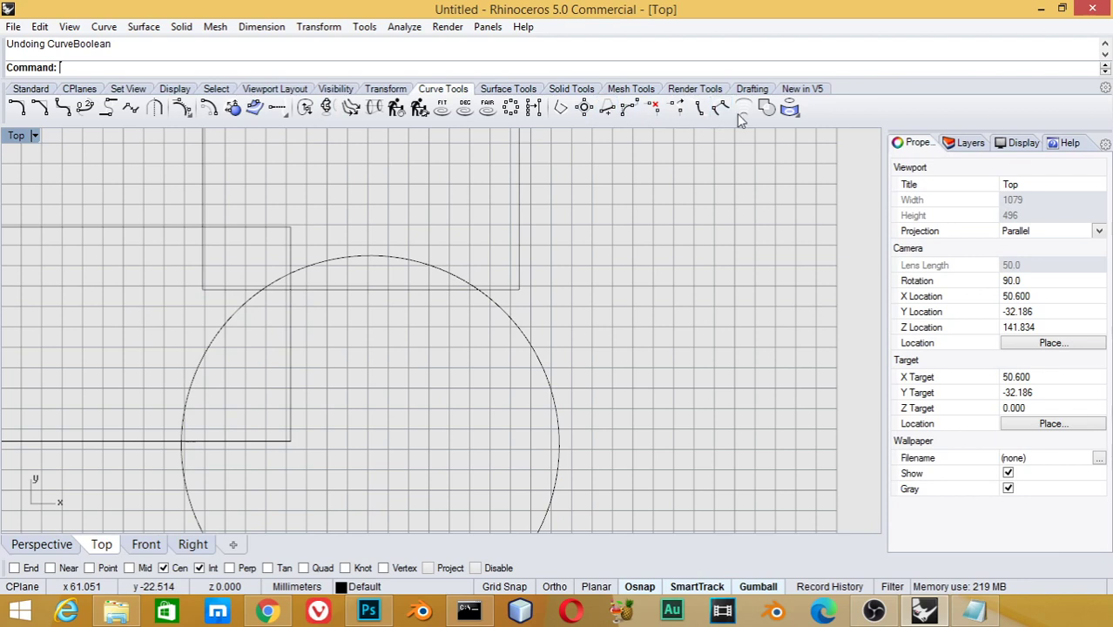
Run CurveBoolean on the circle and both rectangles with DeleteInput=All to create region curves.
{"action": "left_click", "coordinate": [766, 109]}
{"action": "left_click", "coordinate": [426, 266]}
{"action": "left_click", "coordinate": [519, 267]}
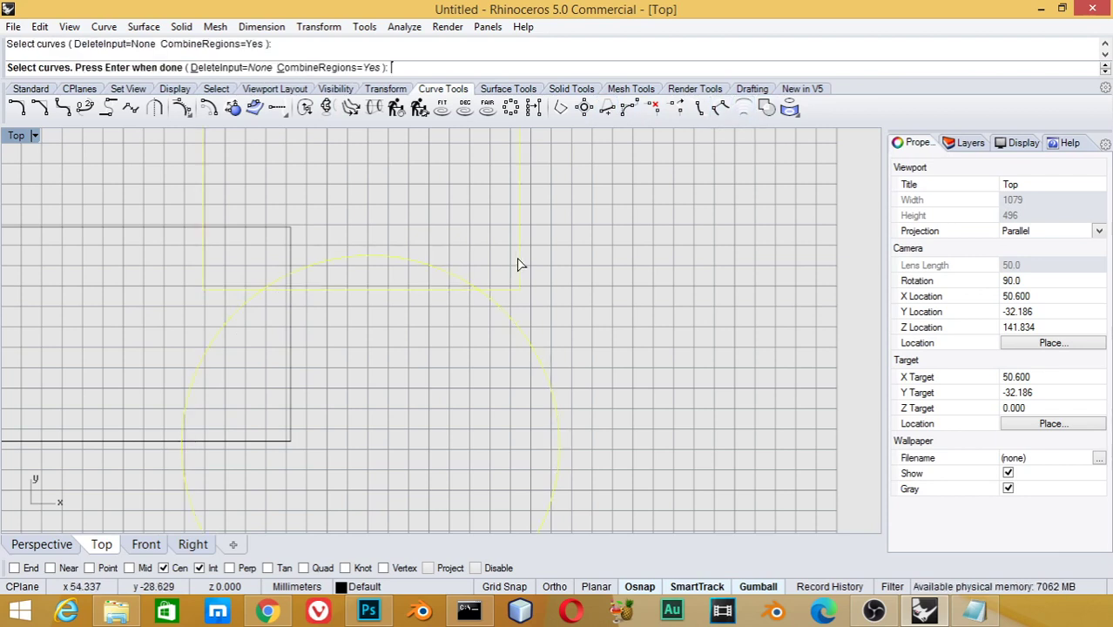
{"action": "left_click", "coordinate": [291, 237]}
{"action": "key", "text": "Return"}
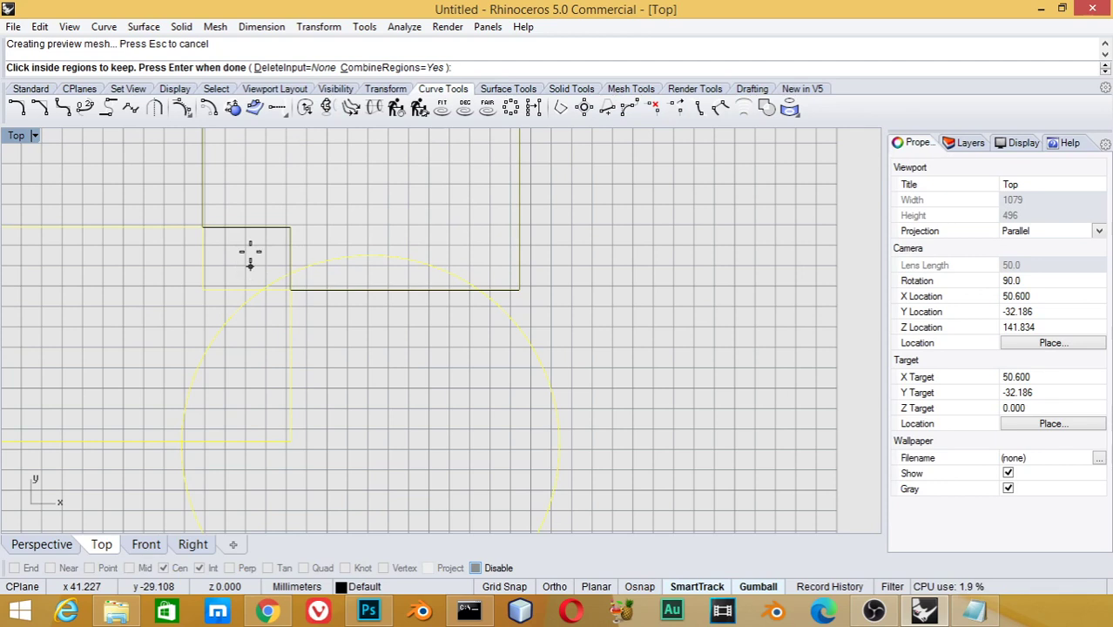
{"action": "left_click", "coordinate": [288, 67]}
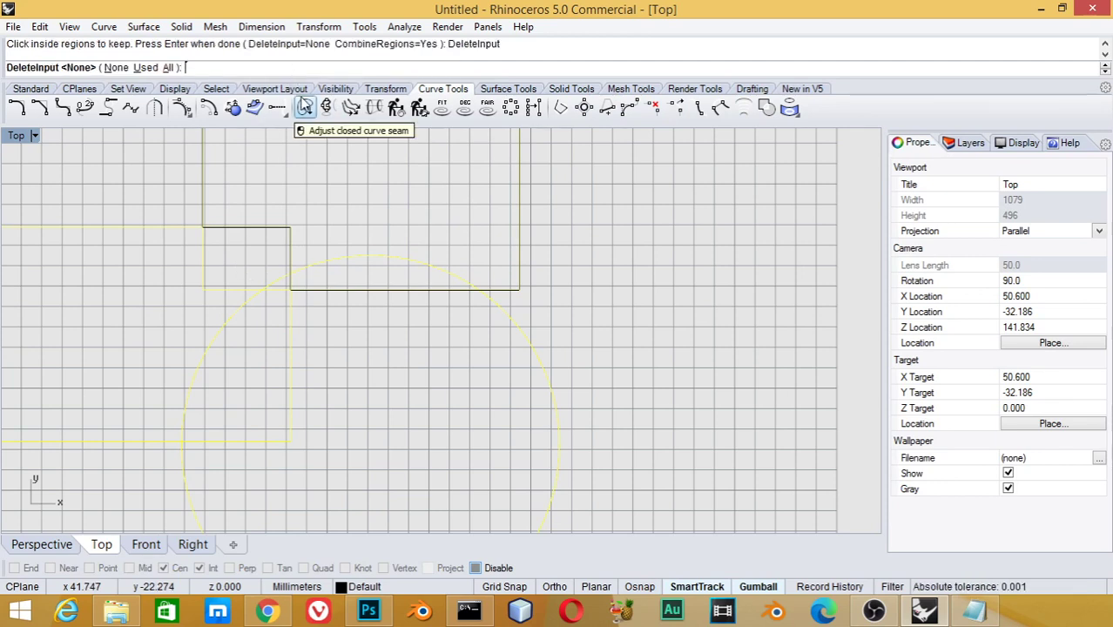
{"action": "type", "text": "a"}
{"action": "key", "text": "Return"}
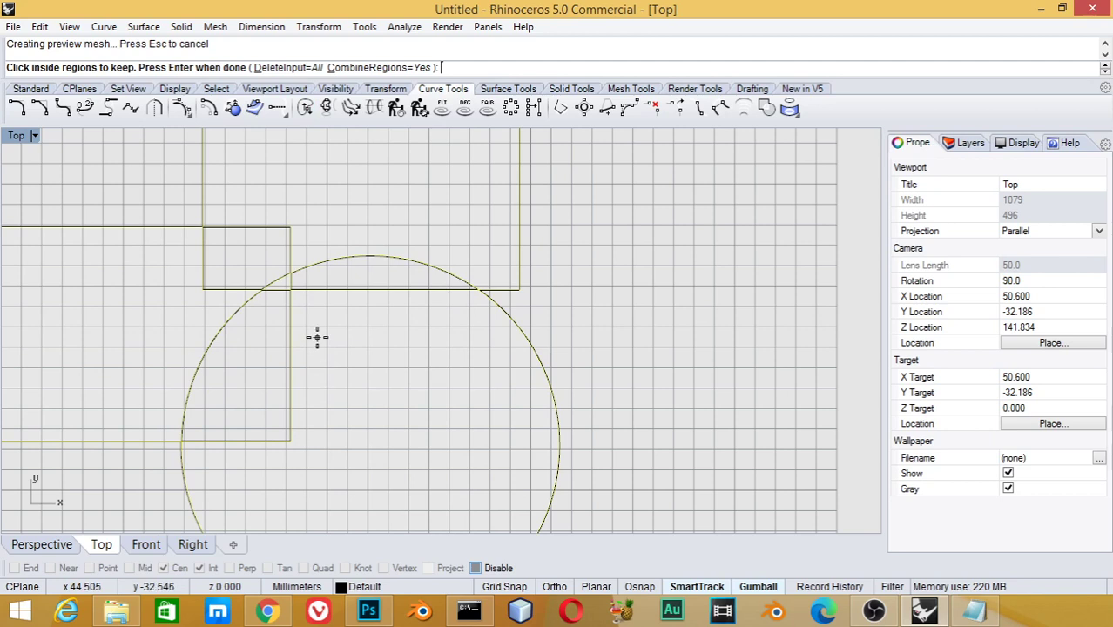
{"action": "scroll", "coordinate": [317, 335], "scroll_direction": "down", "scroll_amount": 3}
{"action": "key", "text": "Return"}
{"action": "left_click", "coordinate": [403, 312]}
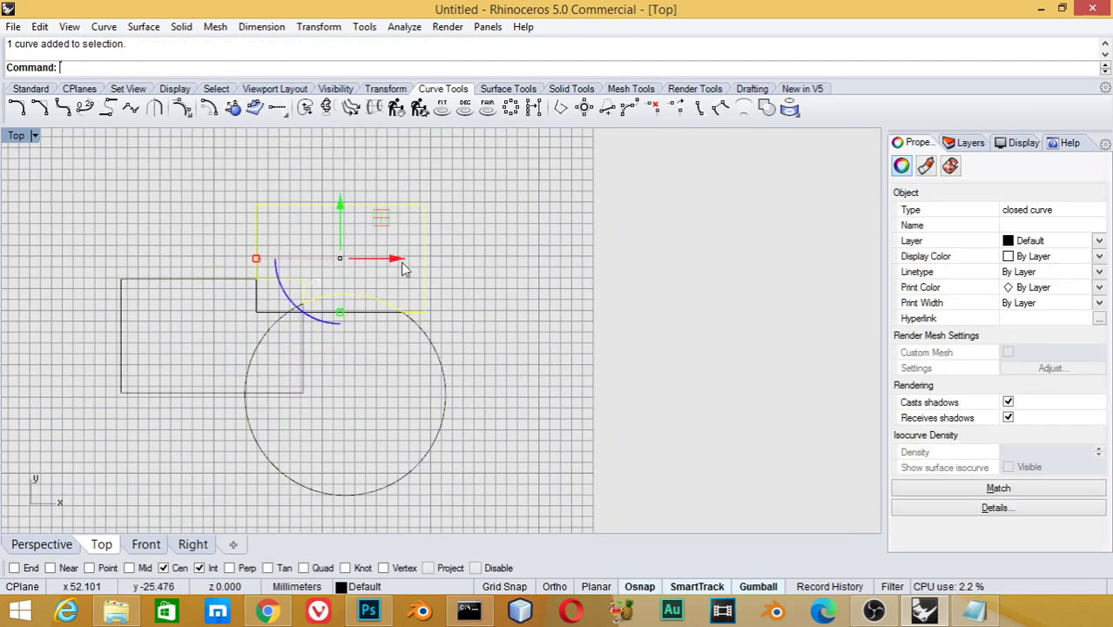
Undo the accidental region move, then select all four region curves and delete them.
{"action": "left_click_drag", "start_coordinate": [399, 259], "coordinate": [523, 273]}
{"action": "key", "text": "ctrl+z"}
{"action": "key", "text": "Escape"}
{"action": "left_click_drag", "start_coordinate": [431, 319], "coordinate": [295, 376]}
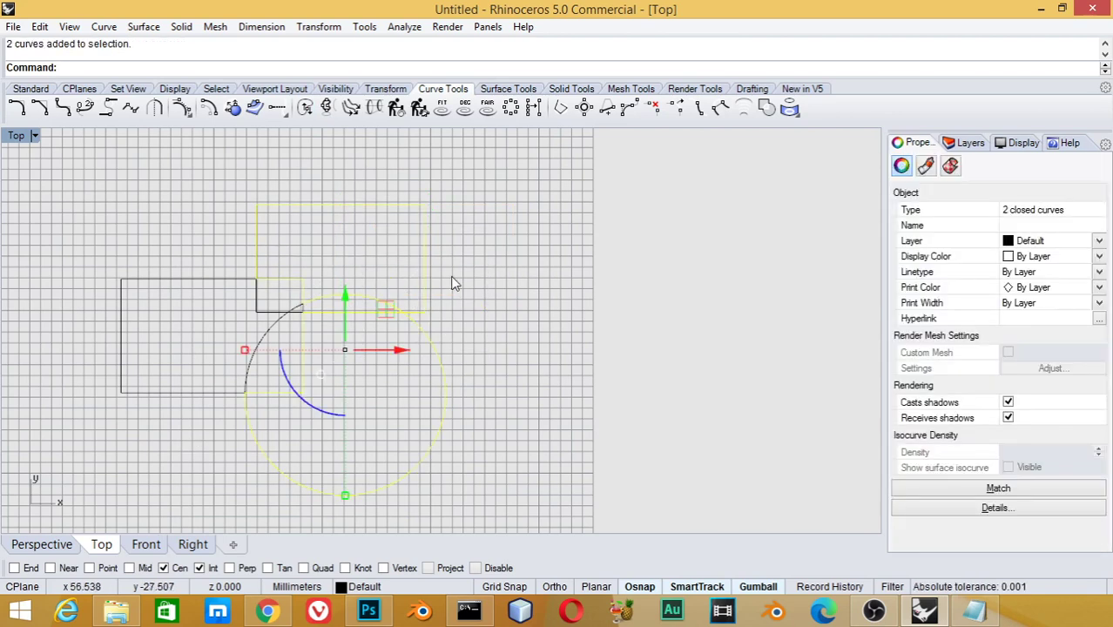
{"action": "key", "text": "Escape"}
{"action": "key", "text": "ctrl+a"}
{"action": "type", "text": "e"}
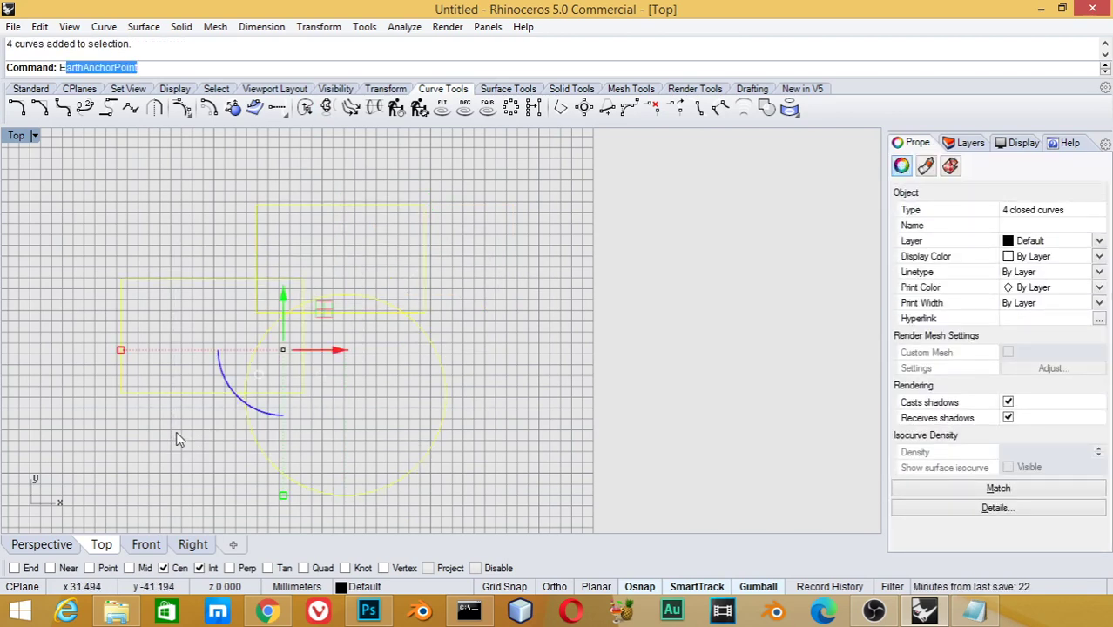
{"action": "key", "text": "Escape"}
{"action": "key", "text": "Delete"}
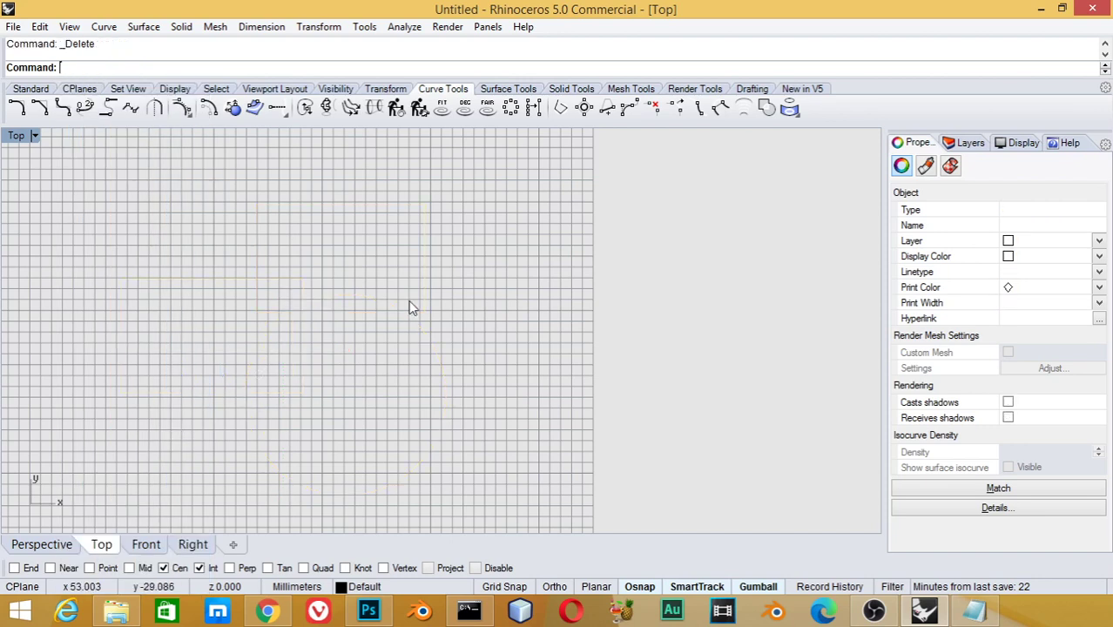
{"action": "type", "text": "rec"}
{"action": "key", "text": "Return"}
Draw two overlapping rectangles, the second extending down-left from inside the first.
{"action": "left_click", "coordinate": [502, 232]}
{"action": "left_click", "coordinate": [342, 321]}
{"action": "key", "text": "Return"}
{"action": "left_click", "coordinate": [369, 299]}
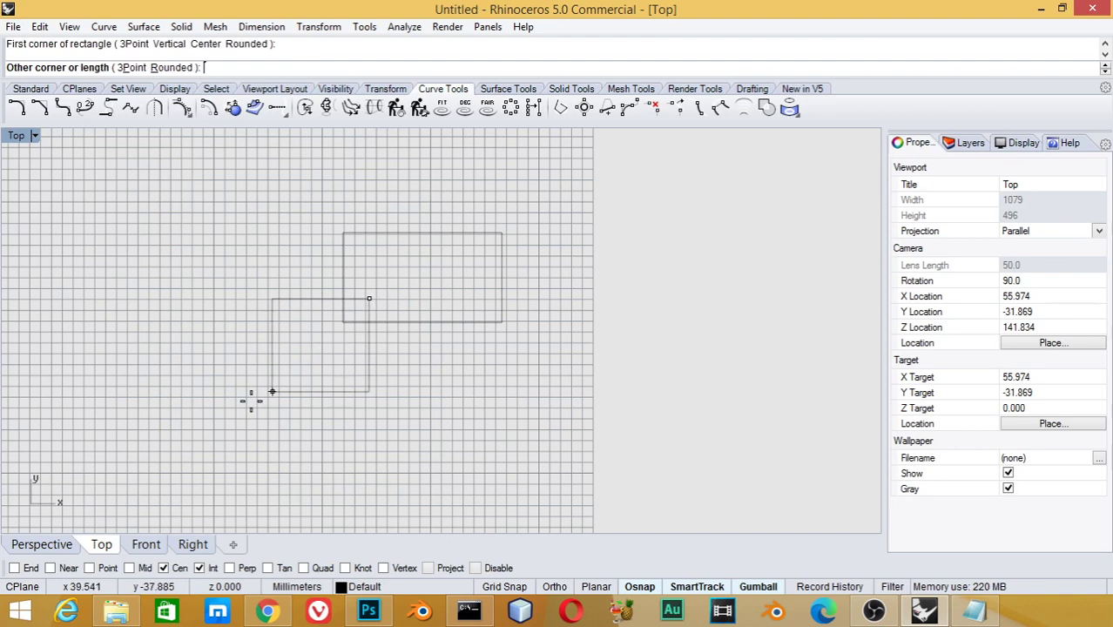
{"action": "left_click", "coordinate": [210, 424]}
{"action": "scroll", "coordinate": [393, 334], "scroll_direction": "up", "scroll_amount": 1}
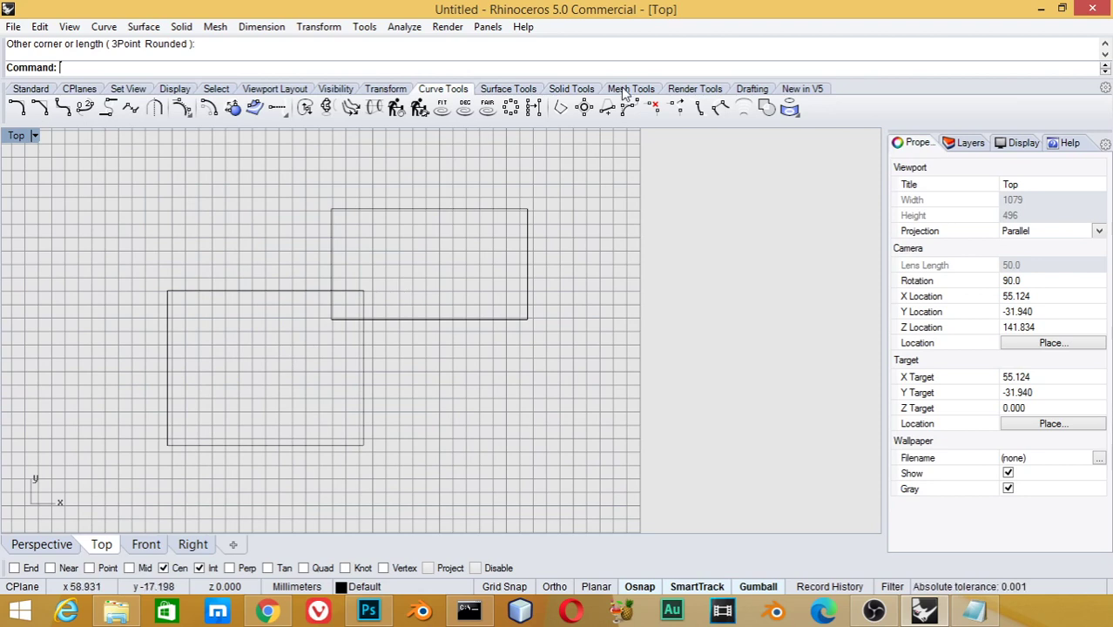
Apply CurveBoolean to the rectangles, leaving the lower-left outline with a stepped notch.
{"action": "left_click", "coordinate": [766, 108]}
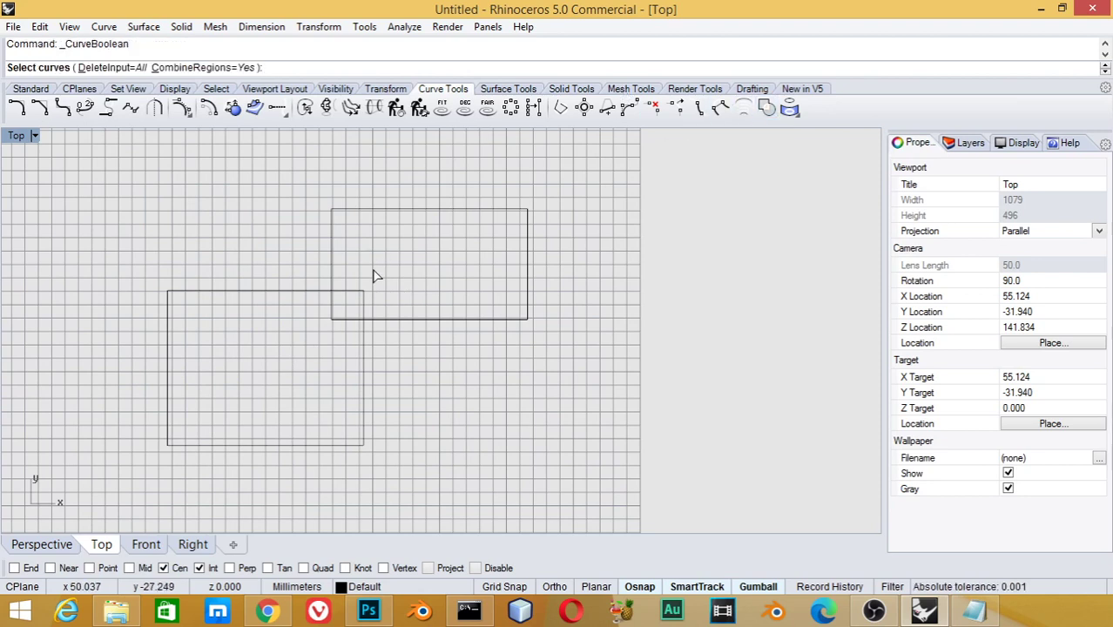
{"action": "left_click", "coordinate": [421, 313]}
{"action": "key", "text": "Return"}
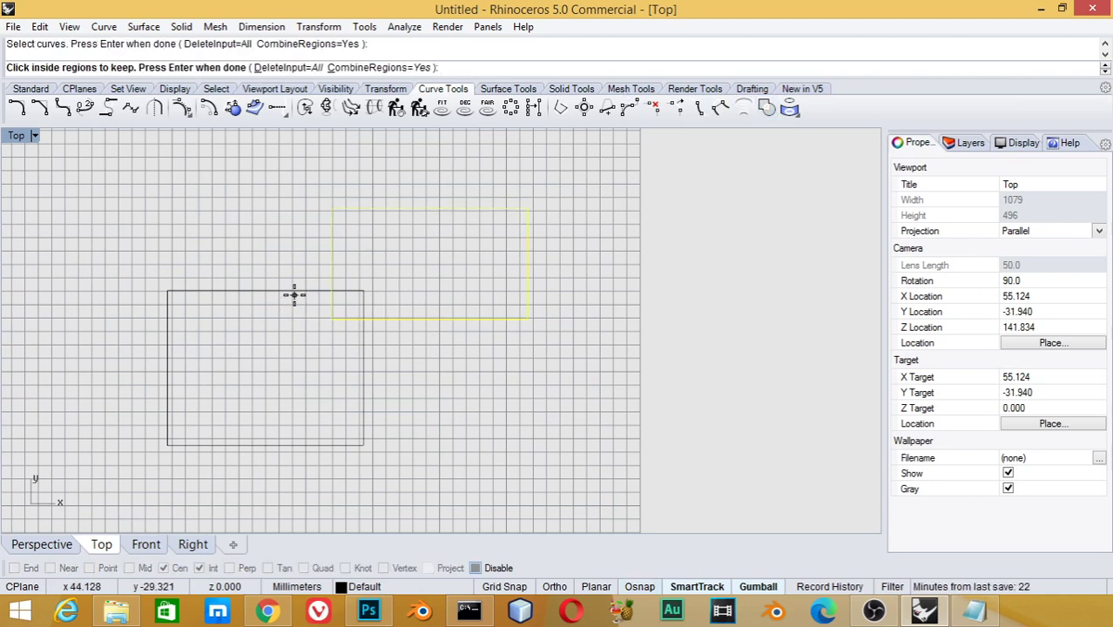
{"action": "left_click", "coordinate": [338, 297]}
{"action": "key", "text": "Return"}
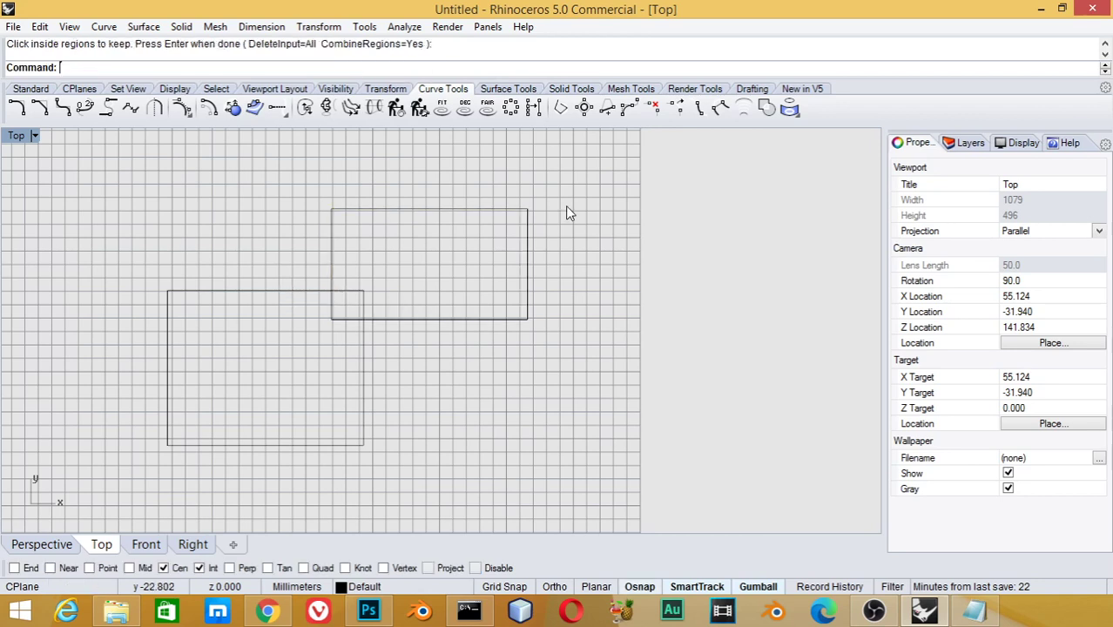
{"action": "left_click", "coordinate": [767, 108]}
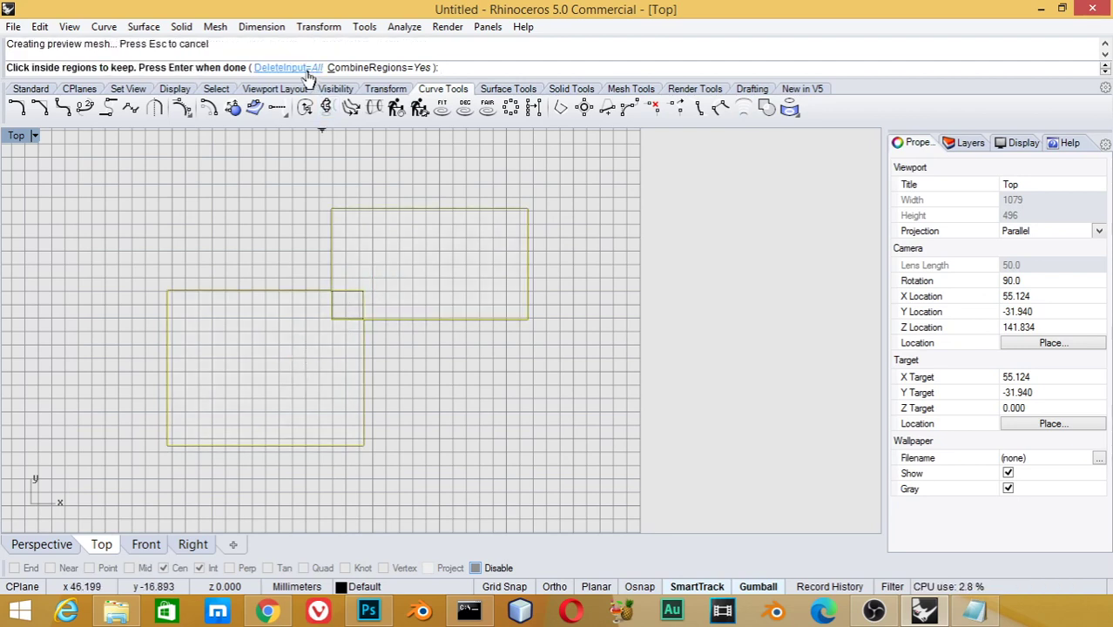
{"action": "key", "text": "Return"}
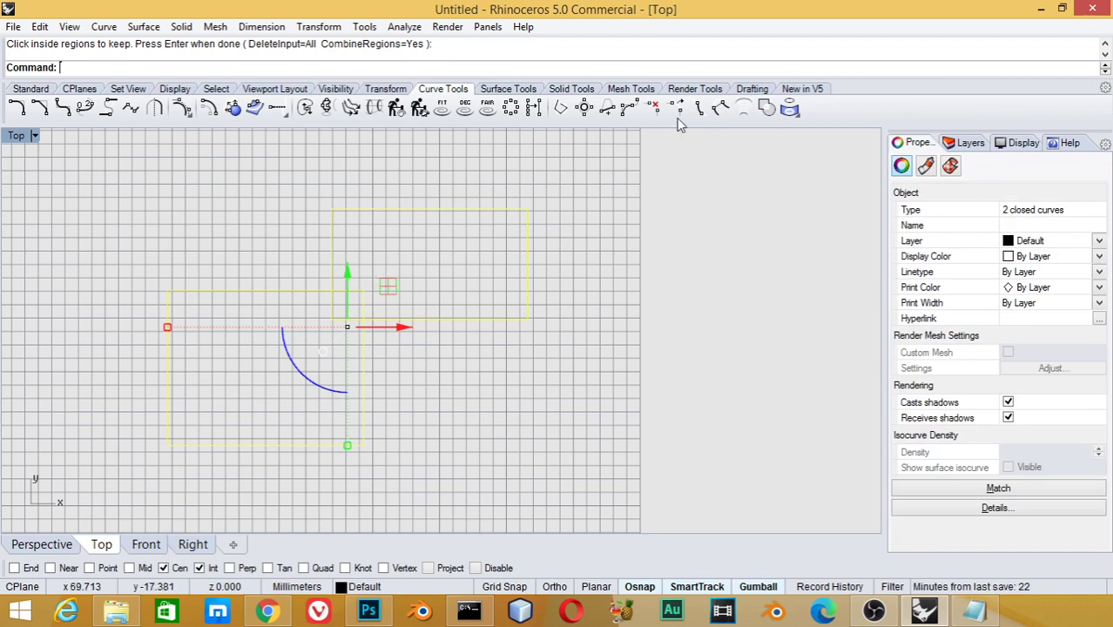
{"action": "left_click", "coordinate": [440, 329]}
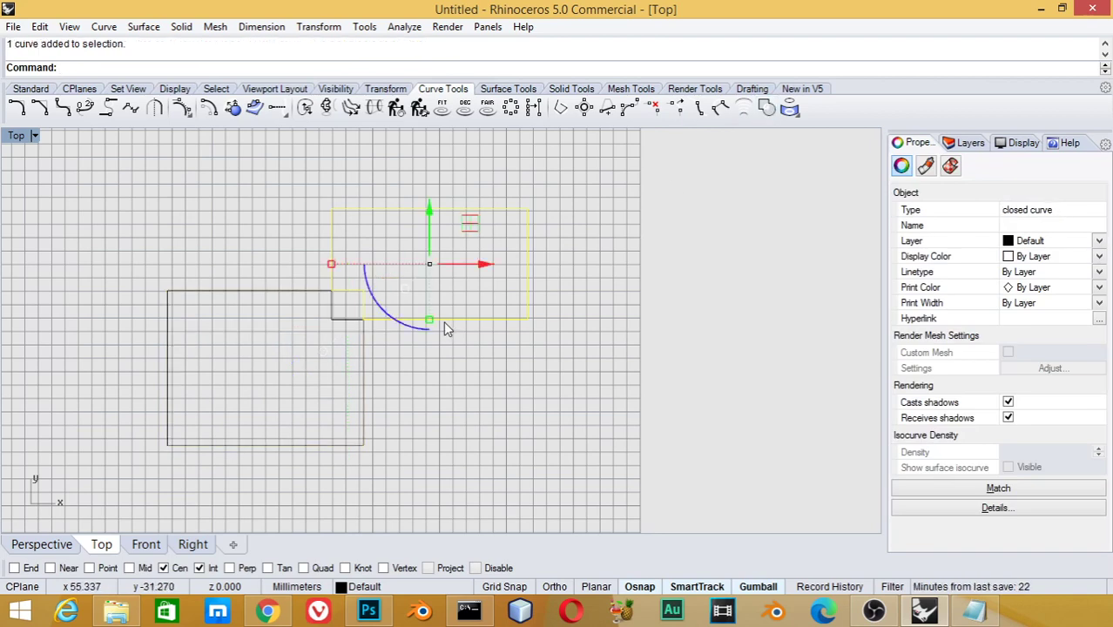
{"action": "left_click", "coordinate": [447, 324]}
Delete the existing curves and draw two new overlapping rectangles with Rec.
{"action": "left_click_drag", "start_coordinate": [399, 403], "coordinate": [266, 457]}
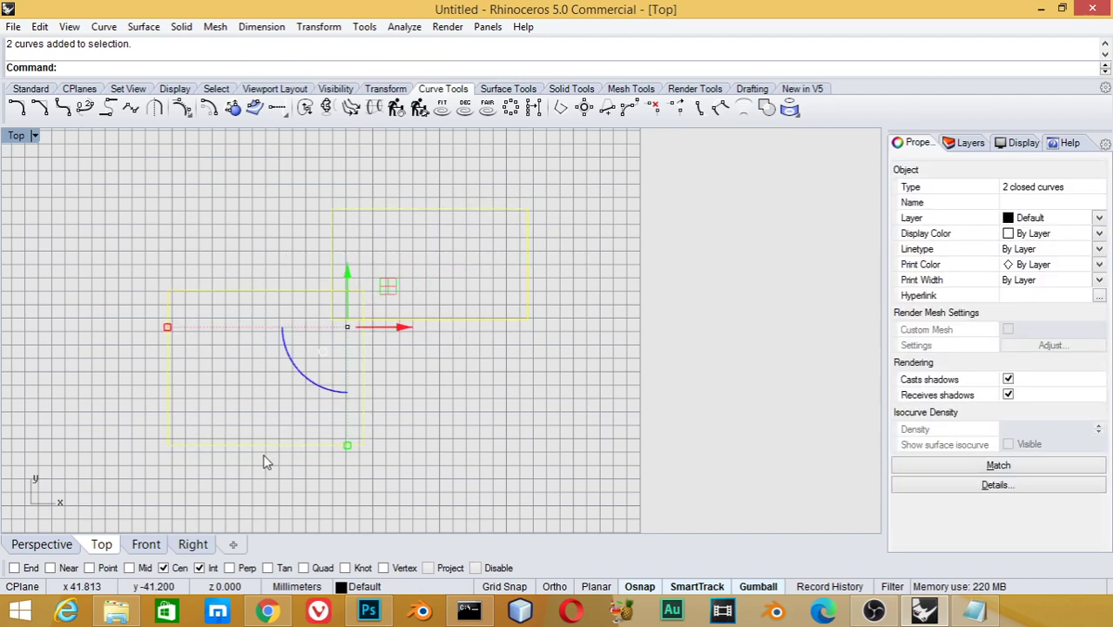
{"action": "key", "text": "Delete"}
{"action": "type", "text": "rec"}
{"action": "key", "text": "Return"}
{"action": "left_click", "coordinate": [479, 207]}
{"action": "left_click", "coordinate": [310, 287]}
{"action": "key", "text": "Return"}
{"action": "left_click", "coordinate": [357, 258]}
{"action": "left_click", "coordinate": [193, 378]}
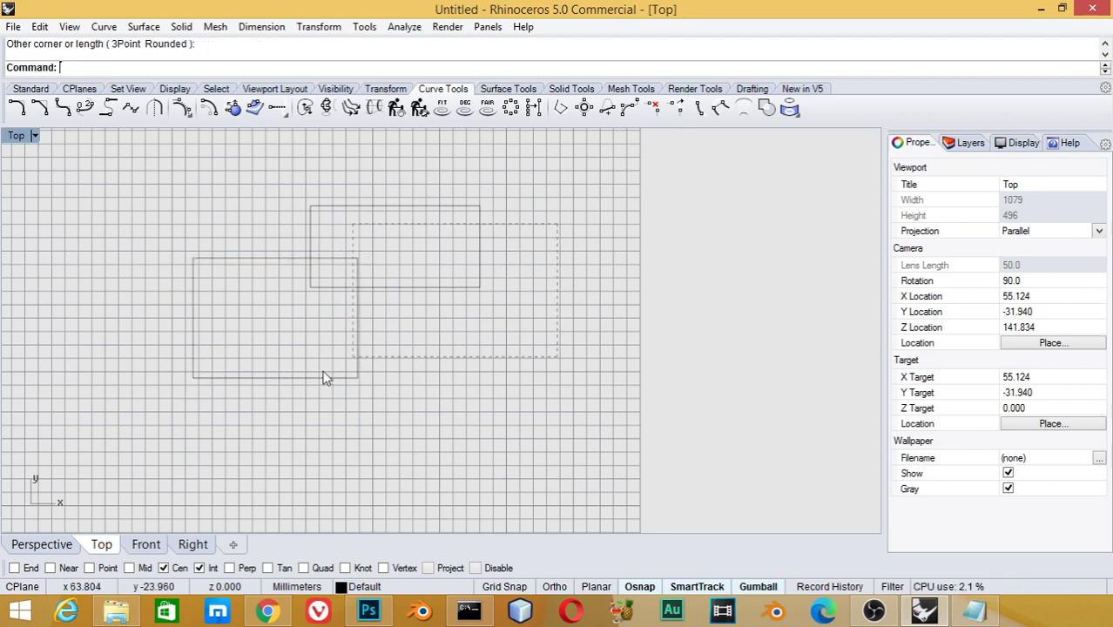
Run CurveBoolean on both rectangles with CombineRegions=No and no regions picked, removing them.
{"action": "key", "text": "ctrl+a"}
{"action": "left_click", "coordinate": [767, 108]}
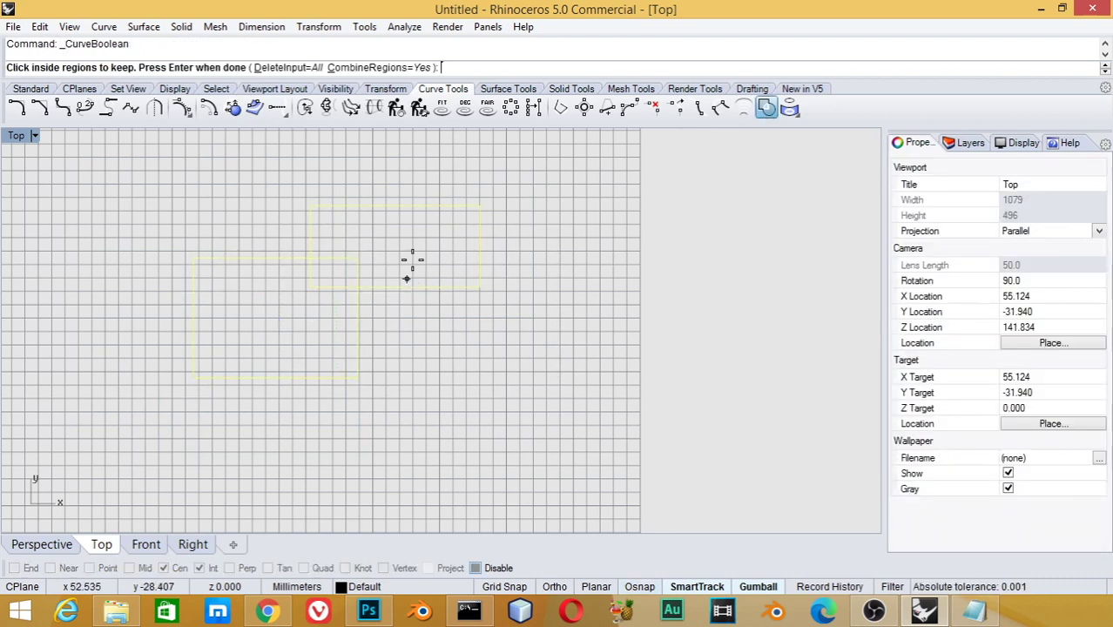
{"action": "left_click", "coordinate": [408, 67]}
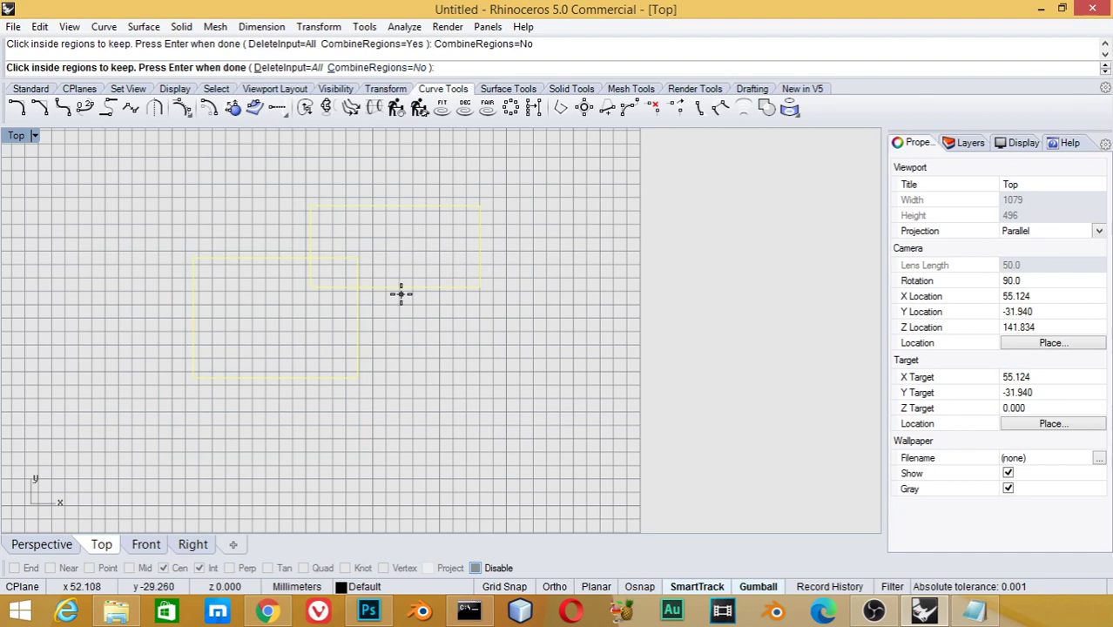
{"action": "key", "text": "Return"}
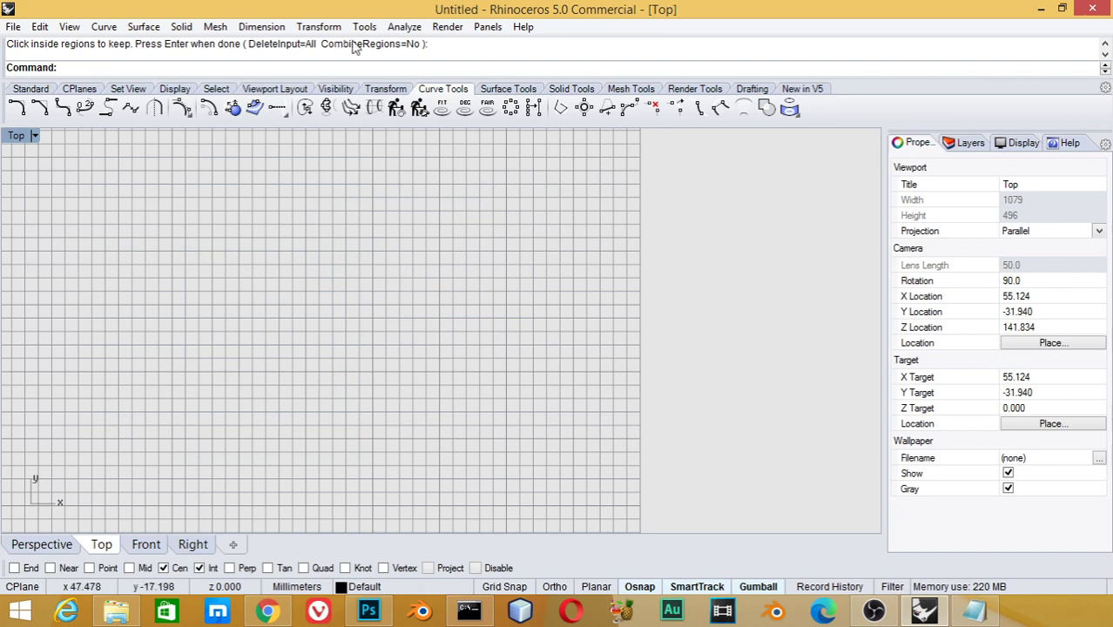
Draw two overlapping rectangles with the Rec command.
{"action": "type", "text": "rec"}
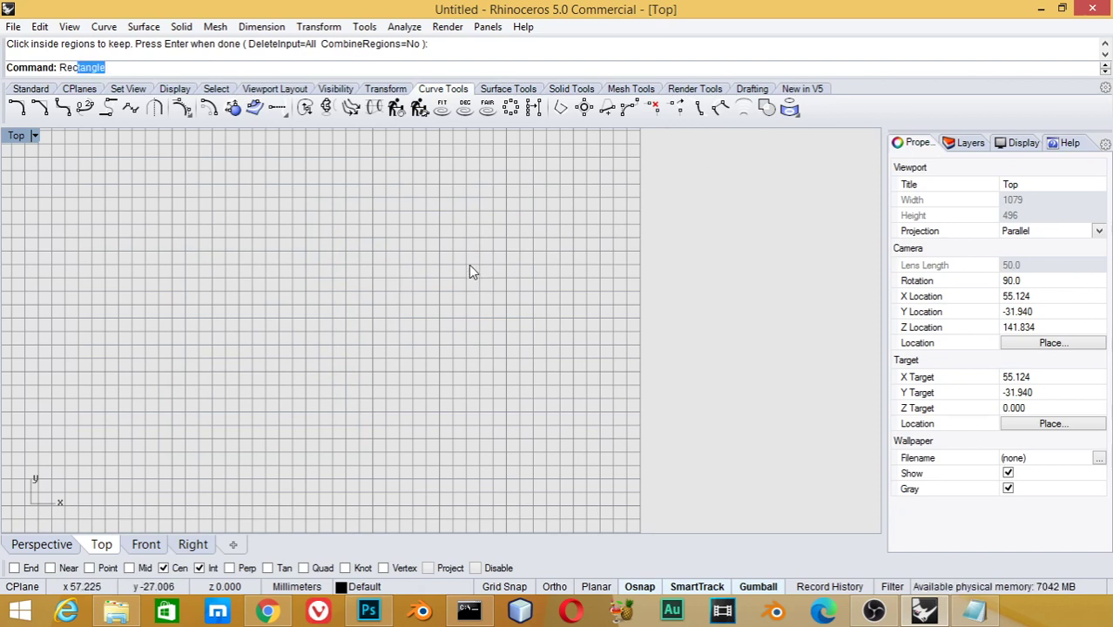
{"action": "key", "text": "Return"}
{"action": "left_click", "coordinate": [500, 193]}
{"action": "left_click", "coordinate": [332, 293]}
{"action": "key", "text": "Return"}
{"action": "left_click", "coordinate": [384, 264]}
{"action": "left_click", "coordinate": [193, 411]}
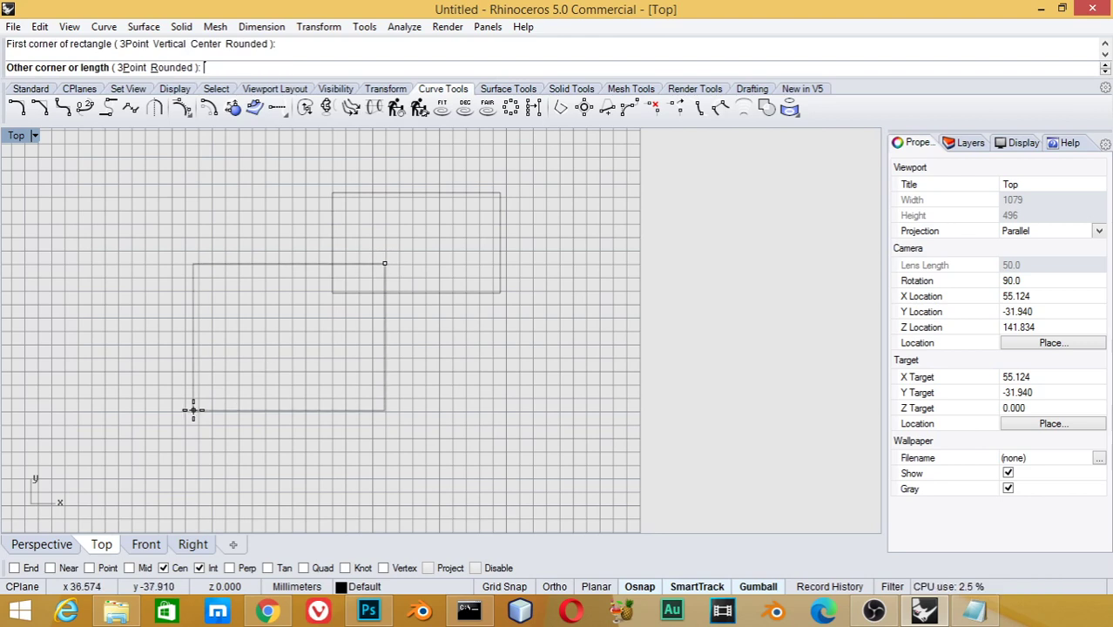
CurveBoolean both rectangles with CombineRegions=Yes and DeleteInput=Used, keeping the upper and lower regions.
{"action": "left_click_drag", "start_coordinate": [611, 265], "coordinate": [354, 377]}
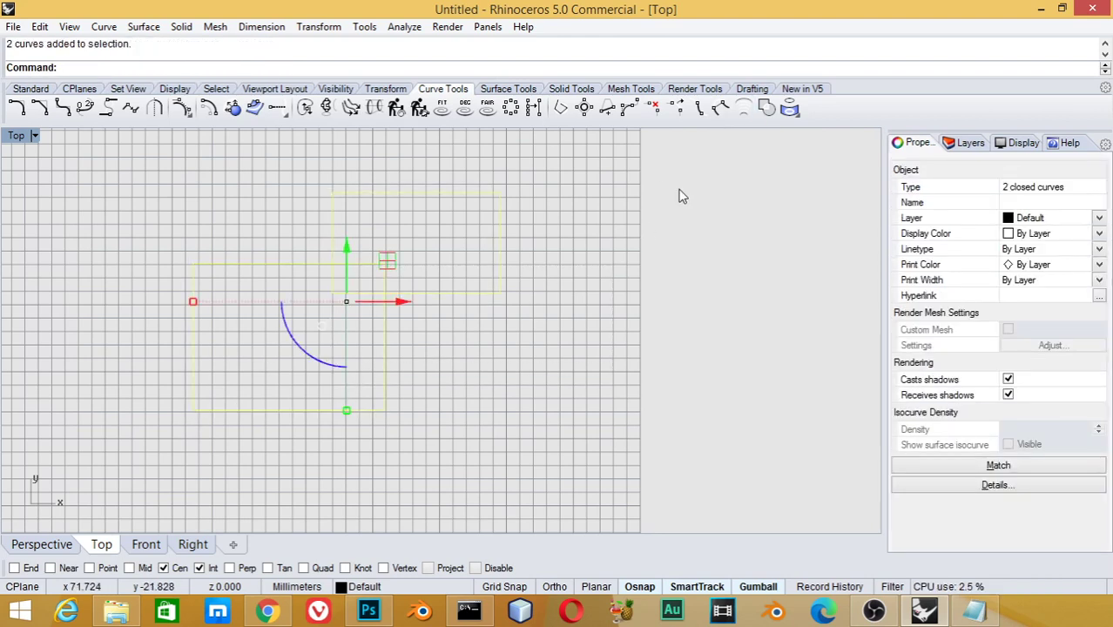
{"action": "left_click", "coordinate": [419, 107]}
{"action": "left_click", "coordinate": [376, 67]}
{"action": "left_click", "coordinate": [283, 67]}
{"action": "left_click", "coordinate": [134, 67]}
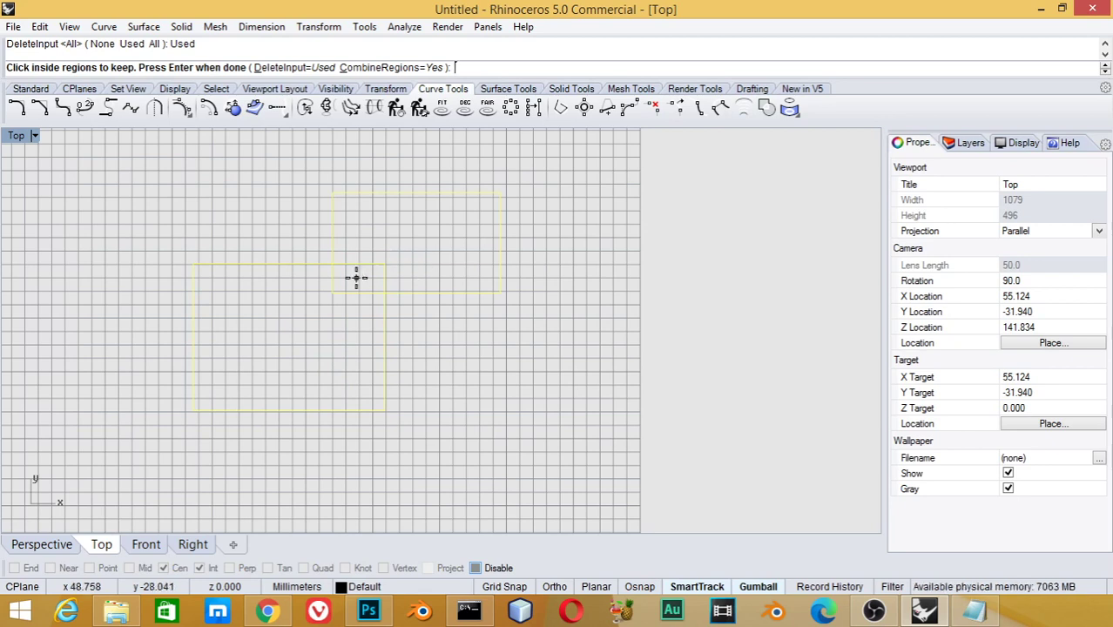
{"action": "left_click", "coordinate": [413, 284]}
{"action": "left_click", "coordinate": [314, 322]}
{"action": "key", "text": "Return"}
Drag the resulting curves and the upper curve rightward, undo the move, then nudge the geometry.
{"action": "left_click_drag", "start_coordinate": [388, 305], "coordinate": [411, 305]}
{"action": "left_click", "coordinate": [468, 303]}
{"action": "left_click_drag", "start_coordinate": [499, 243], "coordinate": [537, 243]}
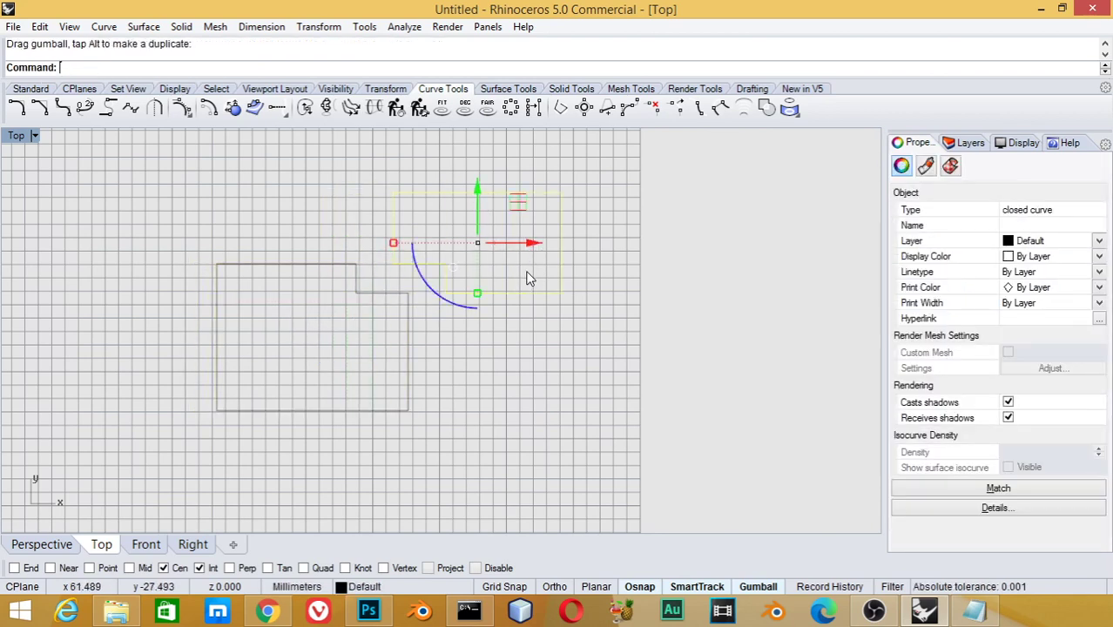
{"action": "key", "text": "ctrl+z"}
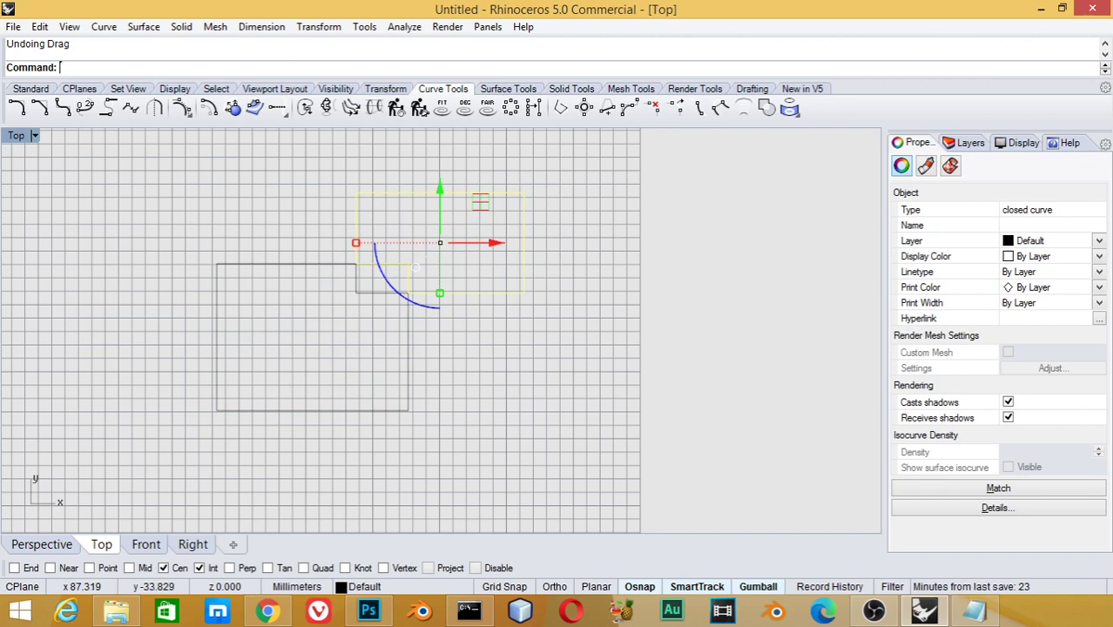
{"action": "key", "text": "alt+Right"}
{"action": "key", "text": "alt+Right"}
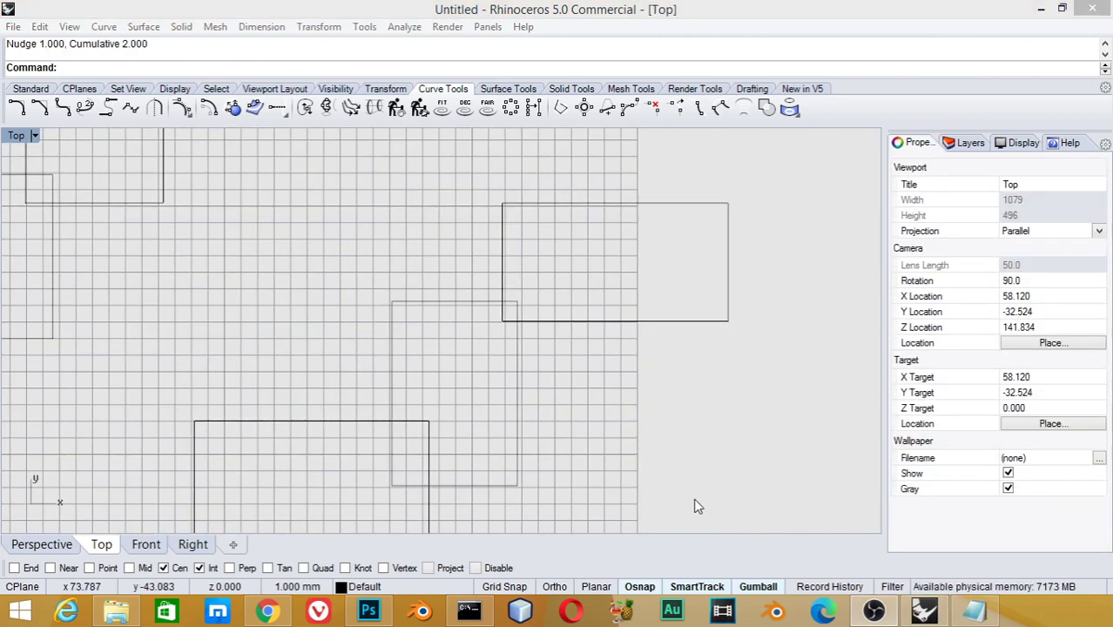
CurveBoolean the upper-right, middle and lower-left rectangles into one staircase outline.
{"action": "right_click_drag", "start_coordinate": [567, 376], "coordinate": [594, 376]}
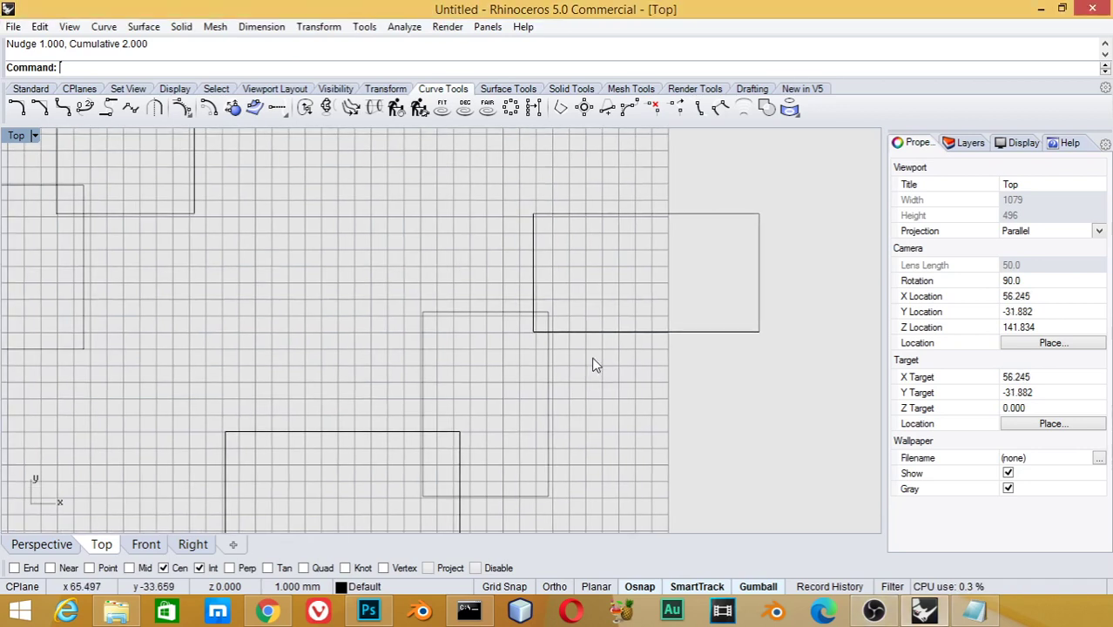
{"action": "left_click_drag", "start_coordinate": [389, 518], "coordinate": [384, 512]}
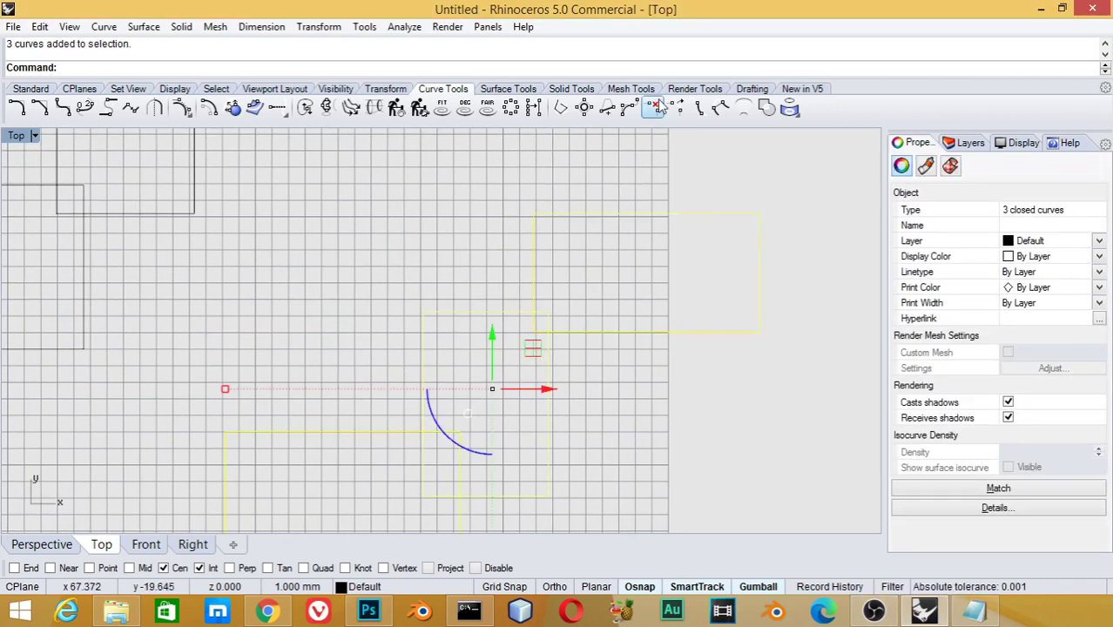
{"action": "left_click", "coordinate": [766, 107]}
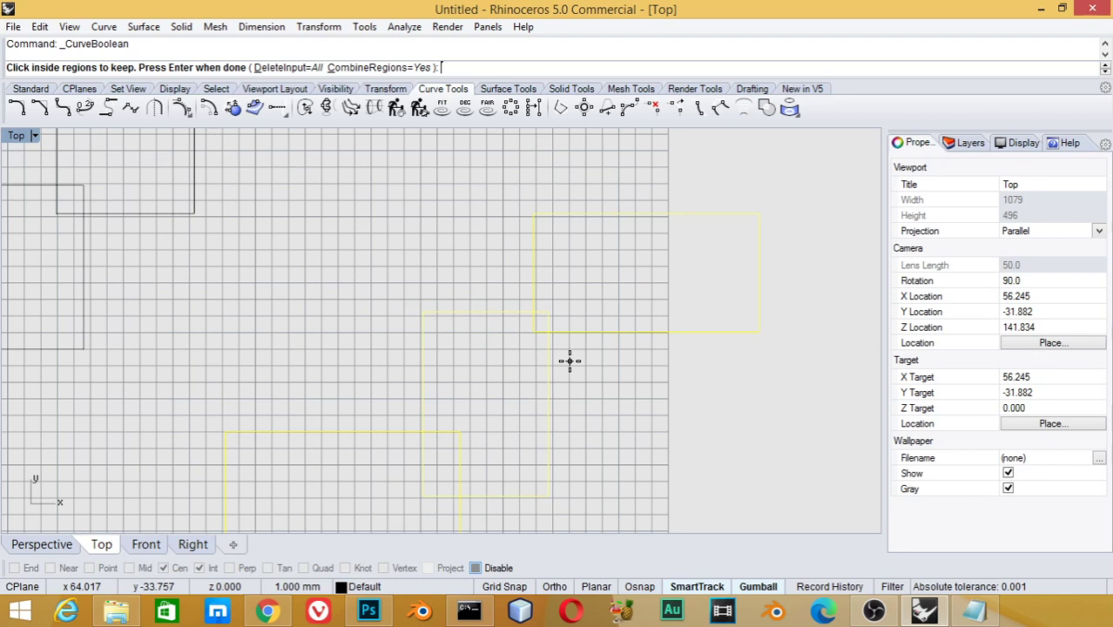
{"action": "left_click", "coordinate": [573, 303]}
{"action": "left_click", "coordinate": [518, 351]}
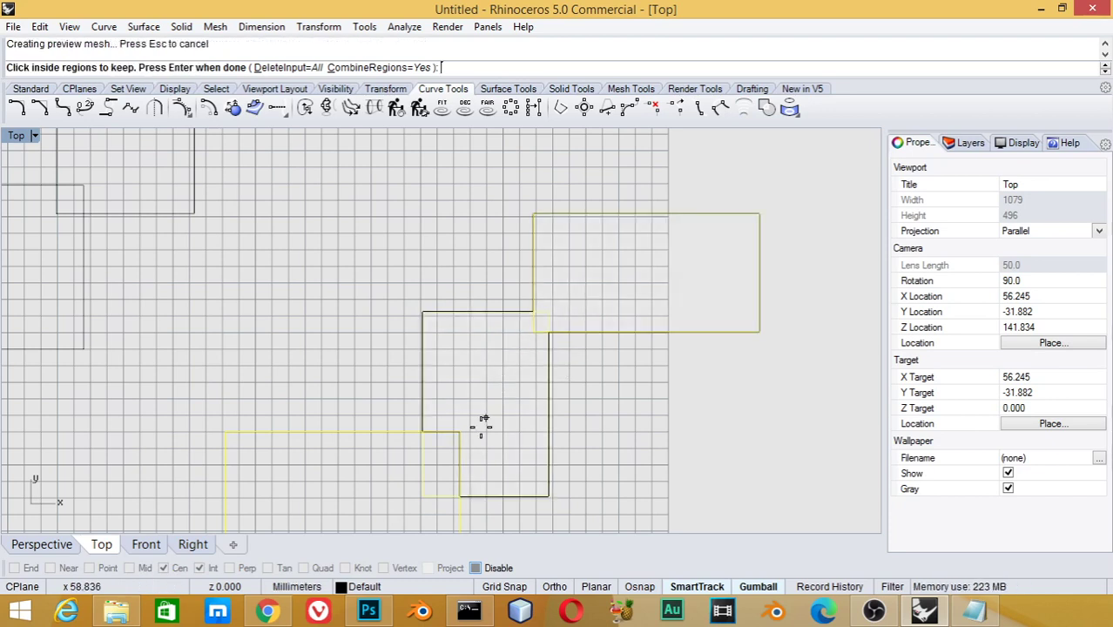
{"action": "left_click", "coordinate": [402, 488]}
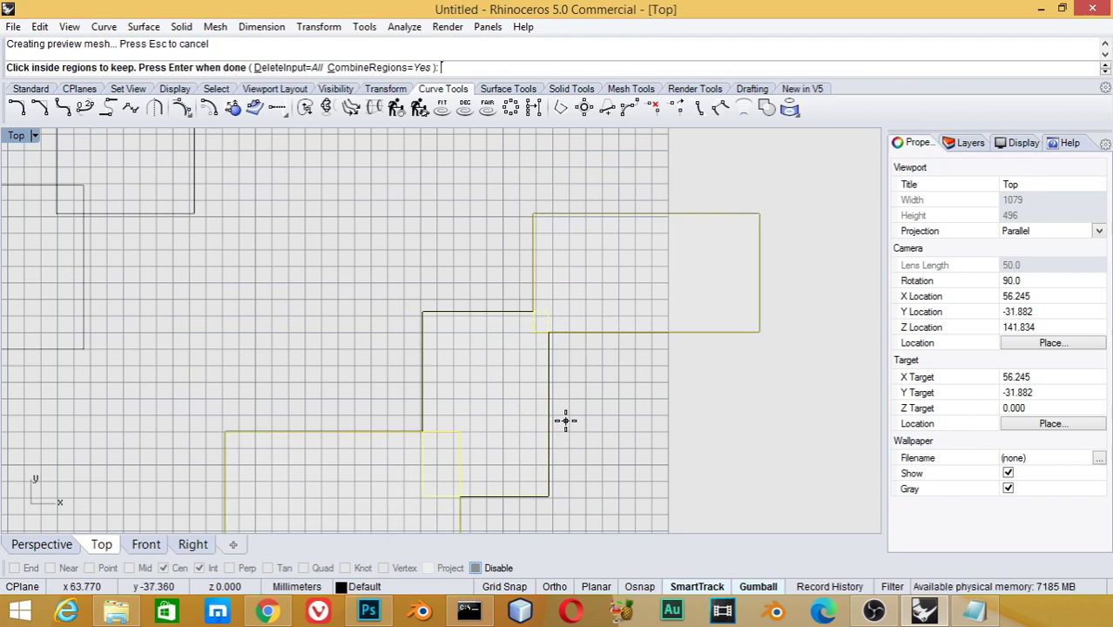
{"action": "key", "text": "Return"}
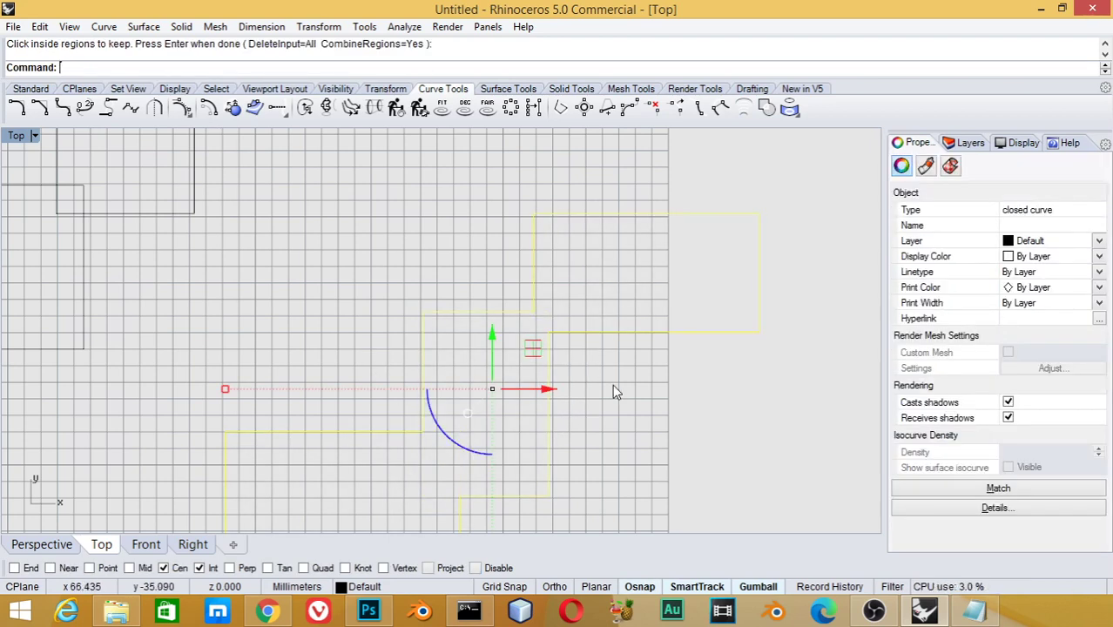
Merge the other rectangle pair with CurveBoolean, keeping the upper and lower regions.
{"action": "scroll", "coordinate": [621, 399], "scroll_direction": "down", "scroll_amount": 2}
{"action": "scroll", "coordinate": [720, 419], "scroll_direction": "up", "scroll_amount": 3}
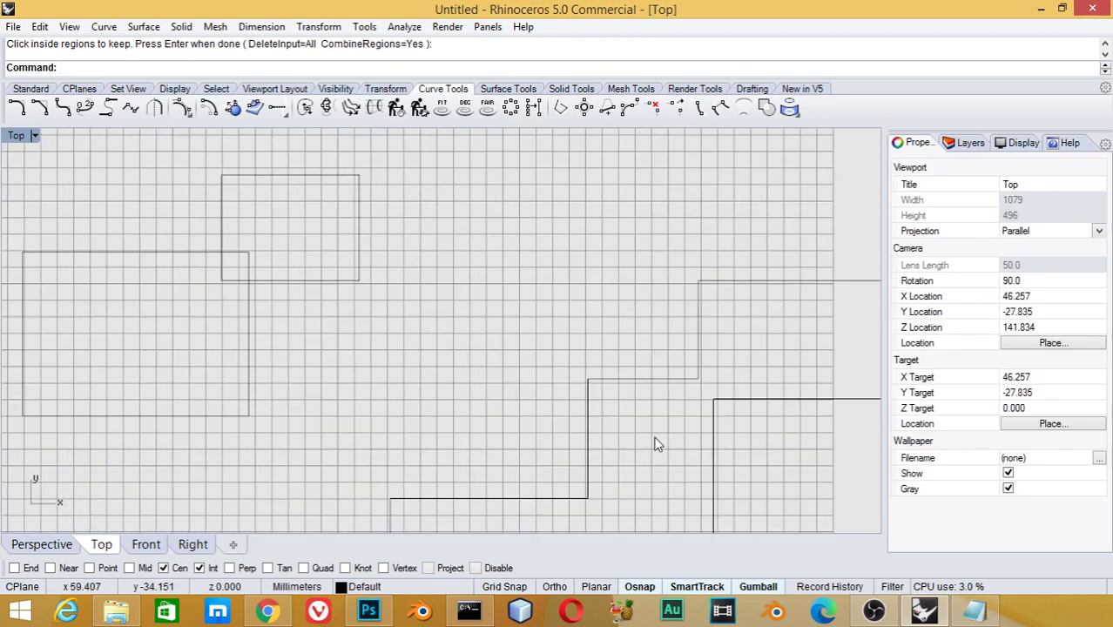
{"action": "mouse_move", "coordinate": [373, 354]}
{"action": "right_mouse_down"}
{"action": "mouse_move", "coordinate": [485, 392]}
{"action": "mouse_move", "coordinate": [509, 369]}
{"action": "right_mouse_up"}
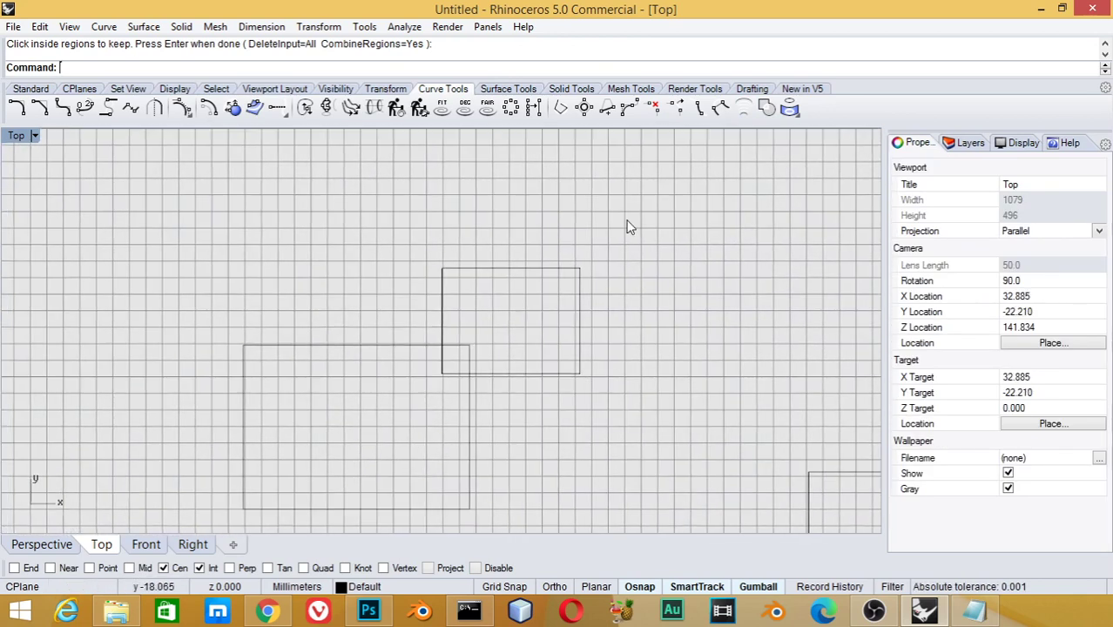
{"action": "key", "text": "ctrl+a"}
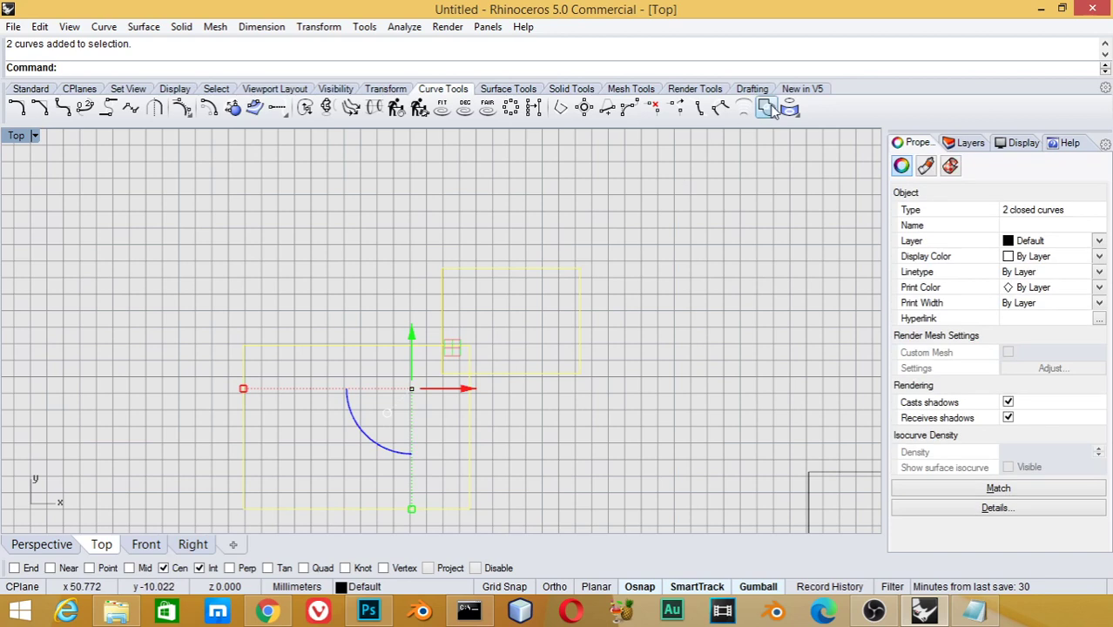
{"action": "left_click", "coordinate": [770, 107]}
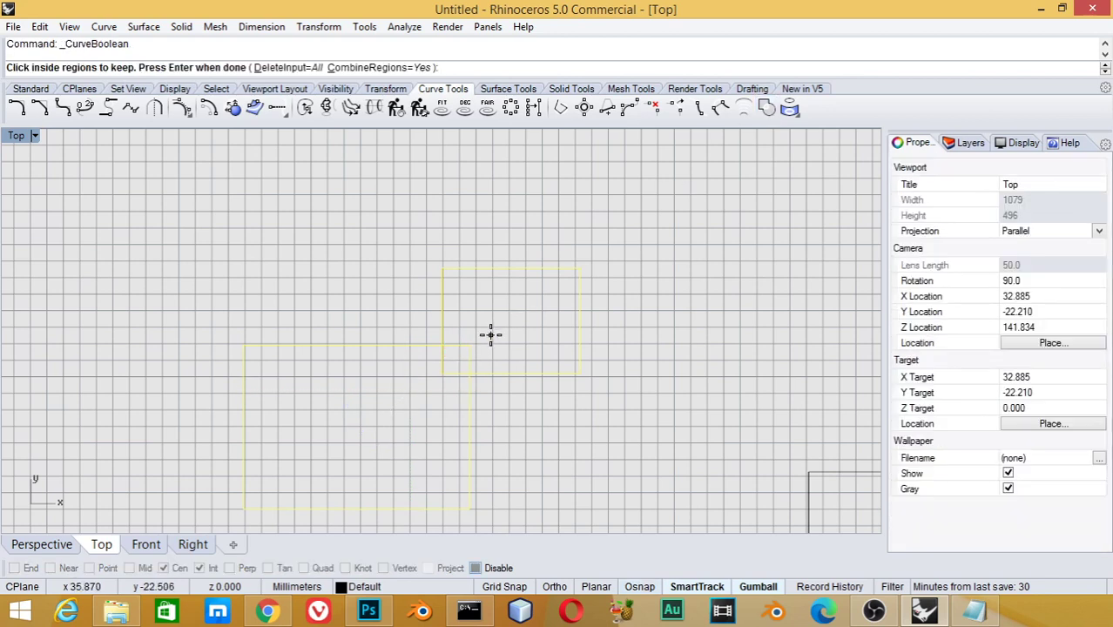
{"action": "left_click", "coordinate": [490, 335]}
{"action": "left_click", "coordinate": [432, 391]}
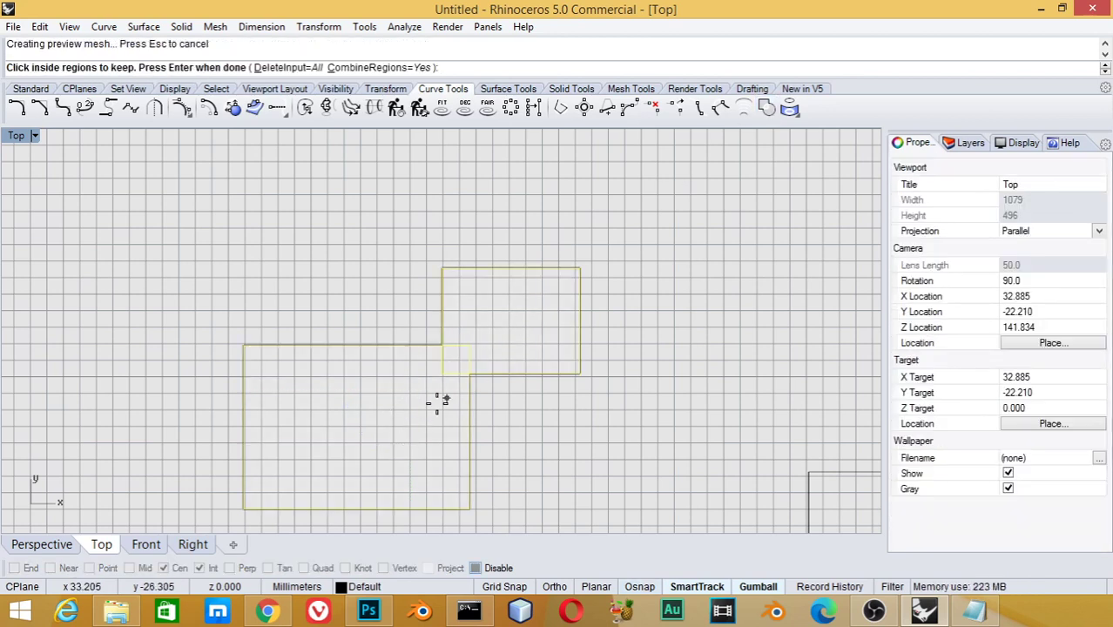
{"action": "key", "text": "Return"}
Inspect the merged outline, then undo the boolean to restore the two separate rectangles.
{"action": "key", "text": "Escape"}
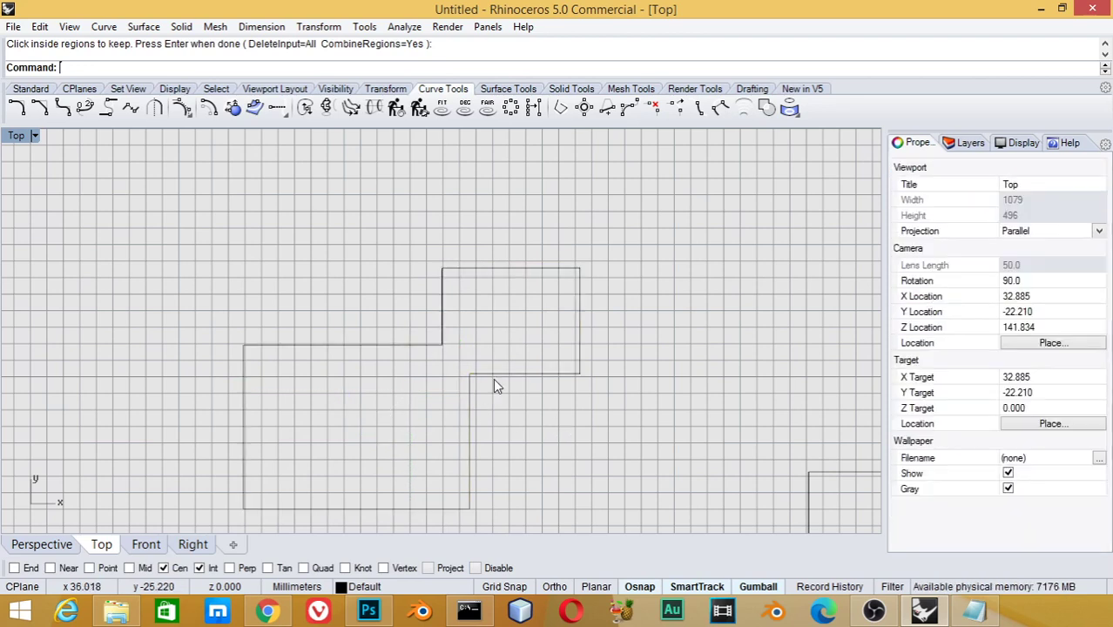
{"action": "left_click", "coordinate": [498, 380]}
{"action": "left_click", "coordinate": [528, 425]}
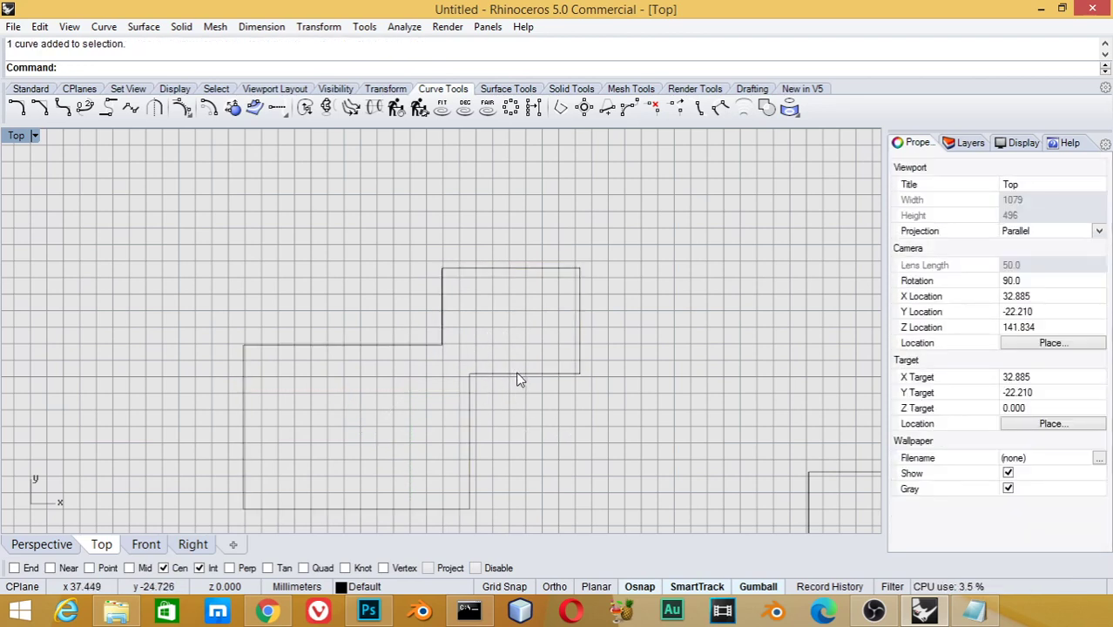
{"action": "key", "text": "ctrl+z"}
{"action": "key", "text": "Escape"}
Redo the CurveBoolean on both rectangles, keeping both regions as one stepped outline.
{"action": "left_click_drag", "start_coordinate": [516, 320], "coordinate": [451, 389]}
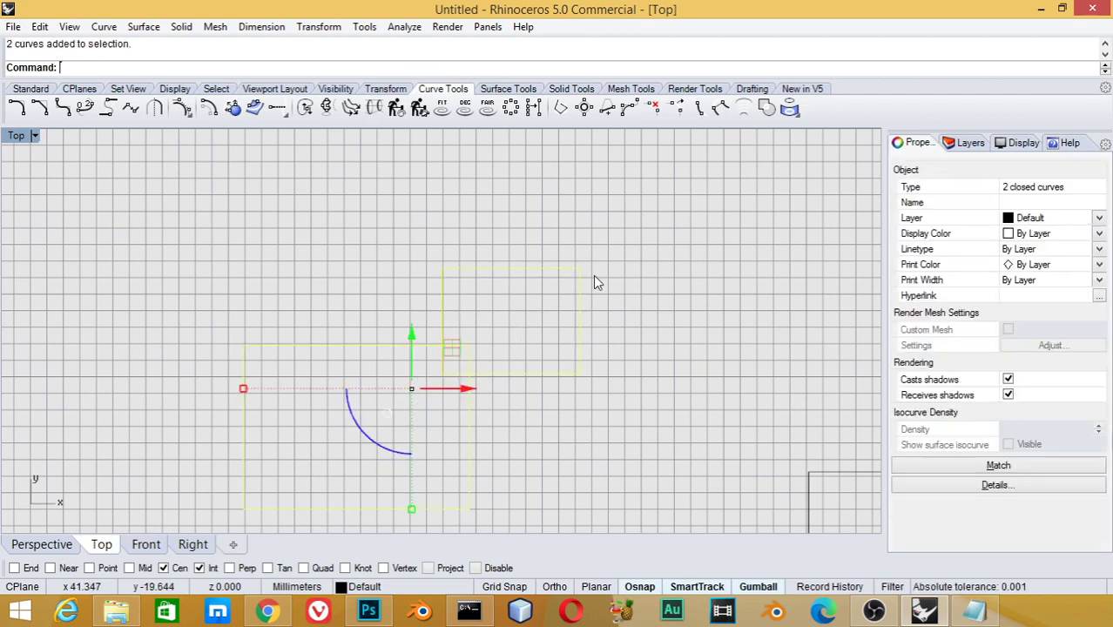
{"action": "left_click", "coordinate": [766, 107]}
{"action": "left_click", "coordinate": [486, 350]}
{"action": "left_click", "coordinate": [443, 385]}
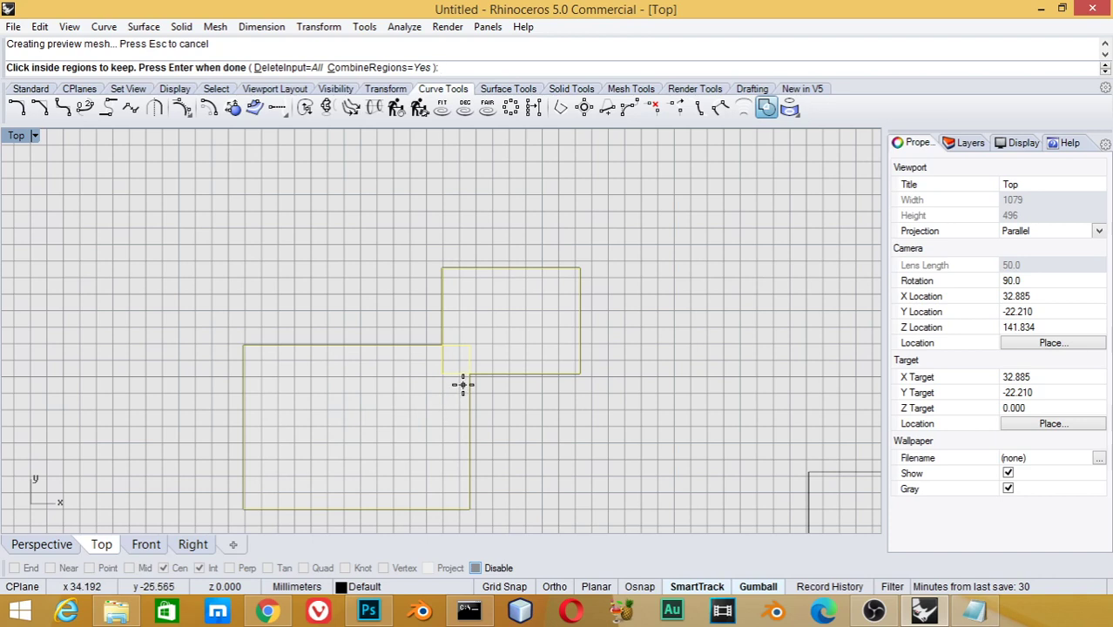
{"action": "key", "text": "Return"}
{"action": "key", "text": "Escape"}
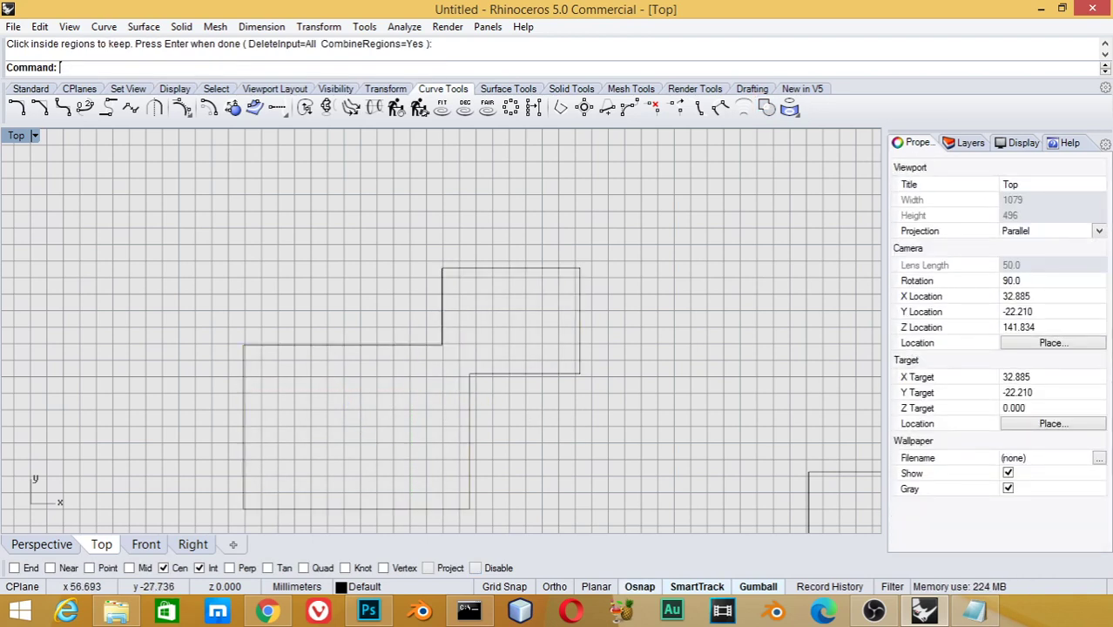